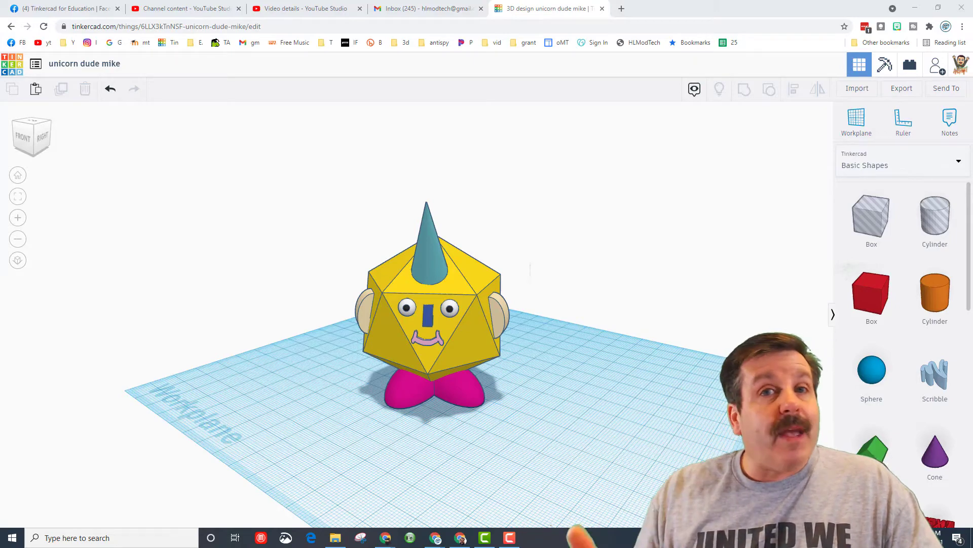
- Switch the shape library to the Characters collection and look through its accessories and body parts
left_click(609, 338)
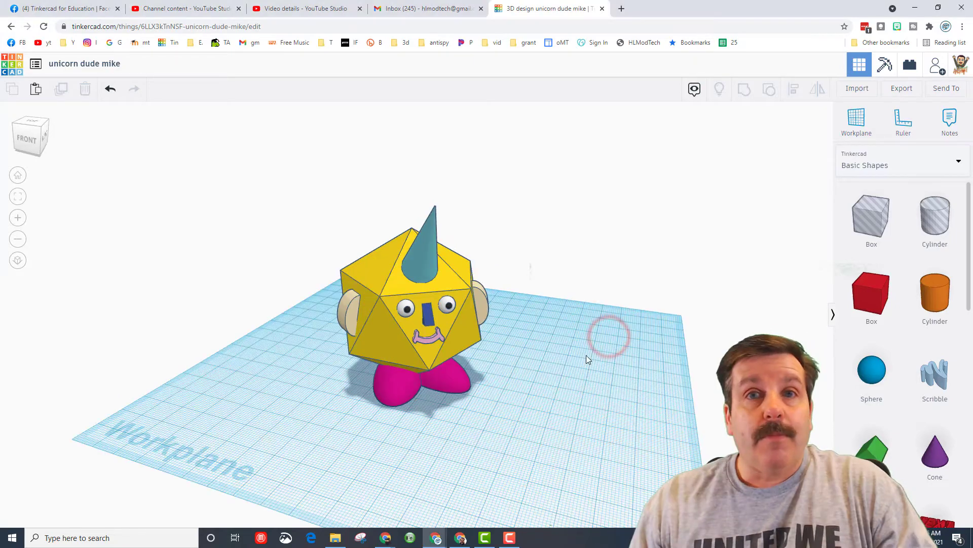
mouse_move(595, 361)
left_mouse_down()
mouse_move(563, 362)
mouse_move(582, 359)
left_mouse_up()
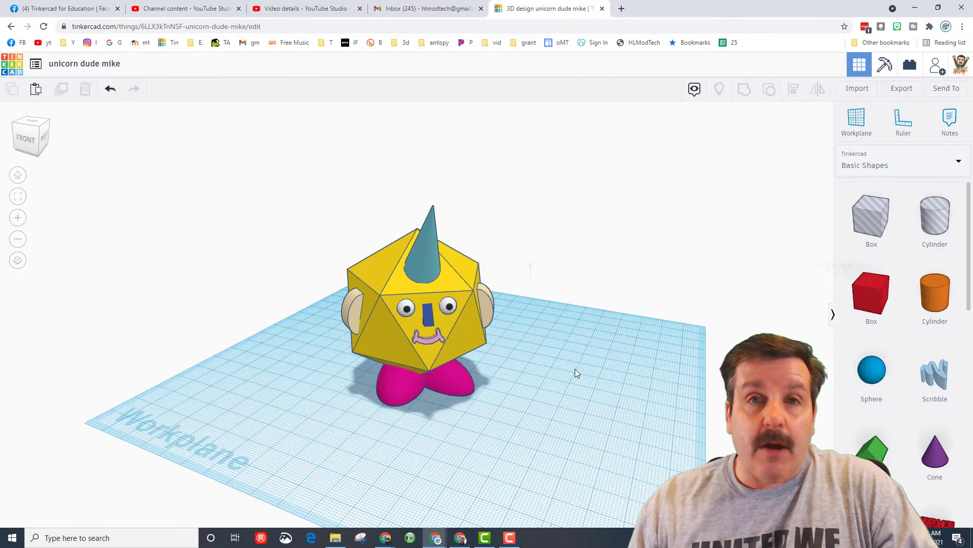
left_click(900, 164)
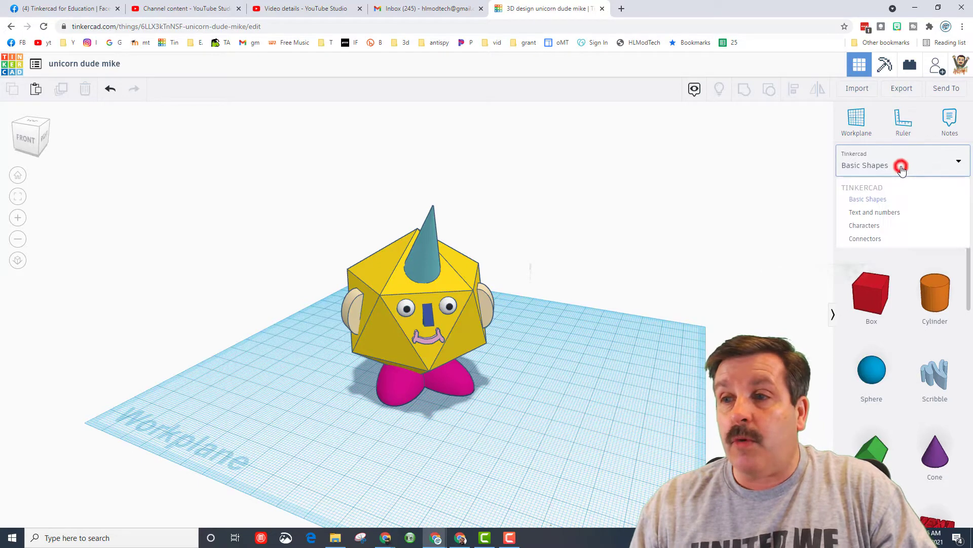
left_click(865, 230)
scroll(907, 261, "down", 5)
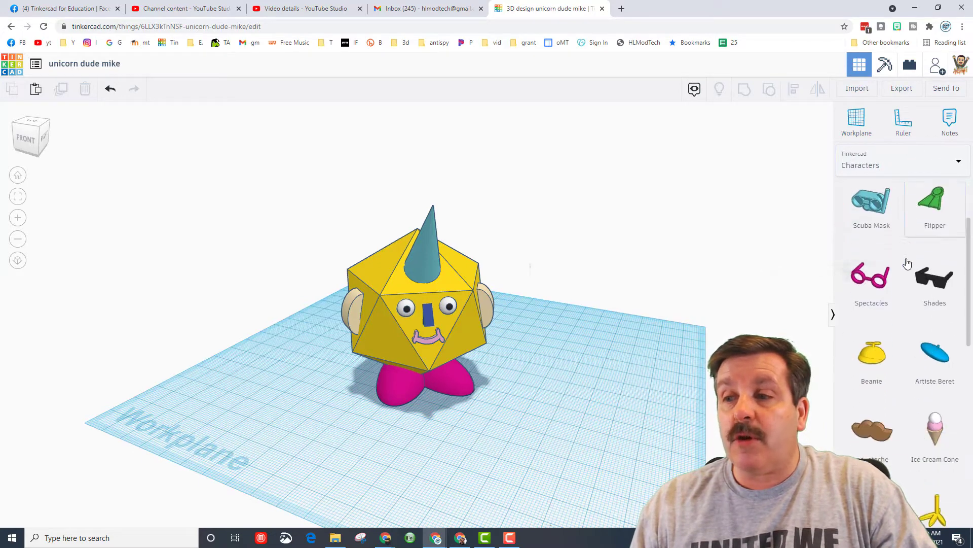
scroll(900, 294, "down", 1)
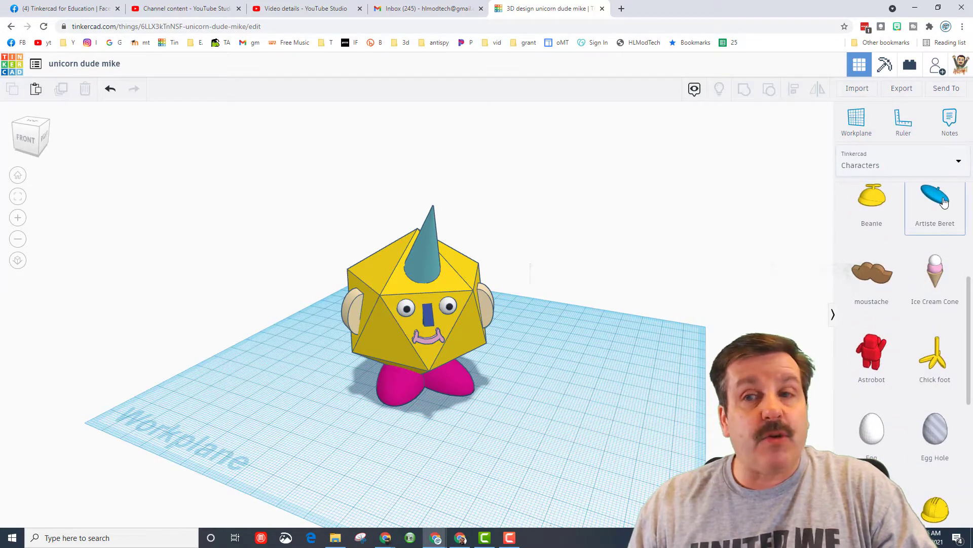
- Select the whole unicorn character and raise it about 229 mm above the workplane
mouse_move(559, 436)
left_mouse_down()
mouse_move(455, 428)
mouse_move(577, 435)
mouse_move(555, 430)
left_mouse_up()
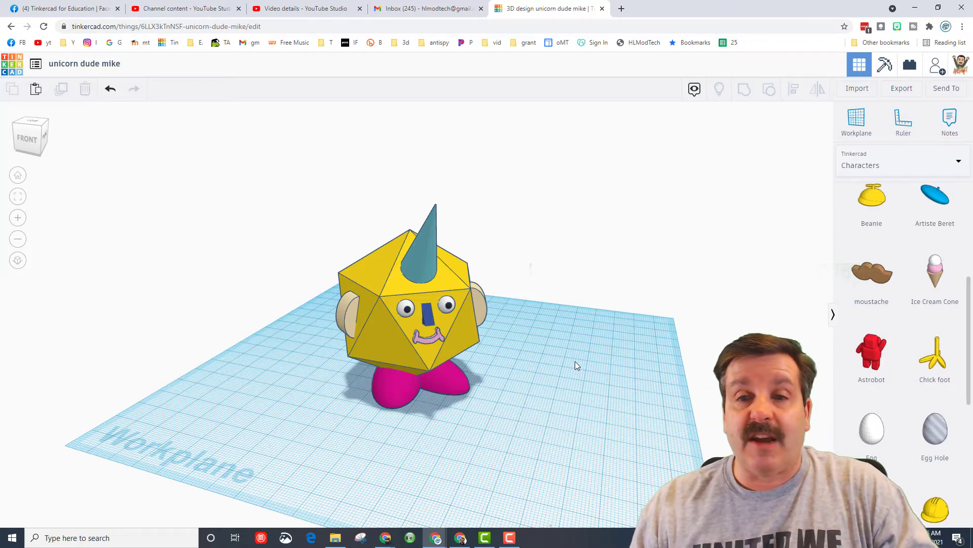
scroll(575, 361, "down", 10)
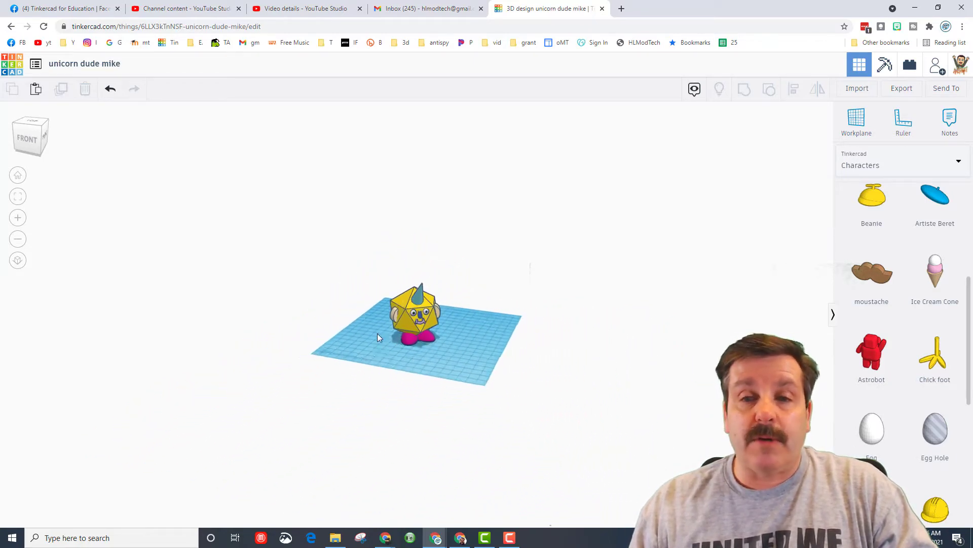
left_click_drag(357, 246, 442, 366)
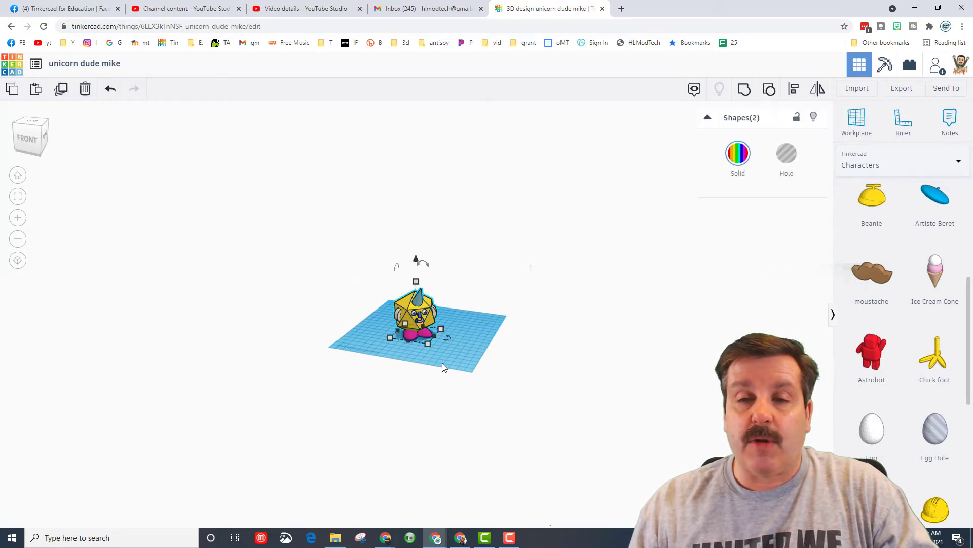
left_click_drag(416, 260, 371, 76)
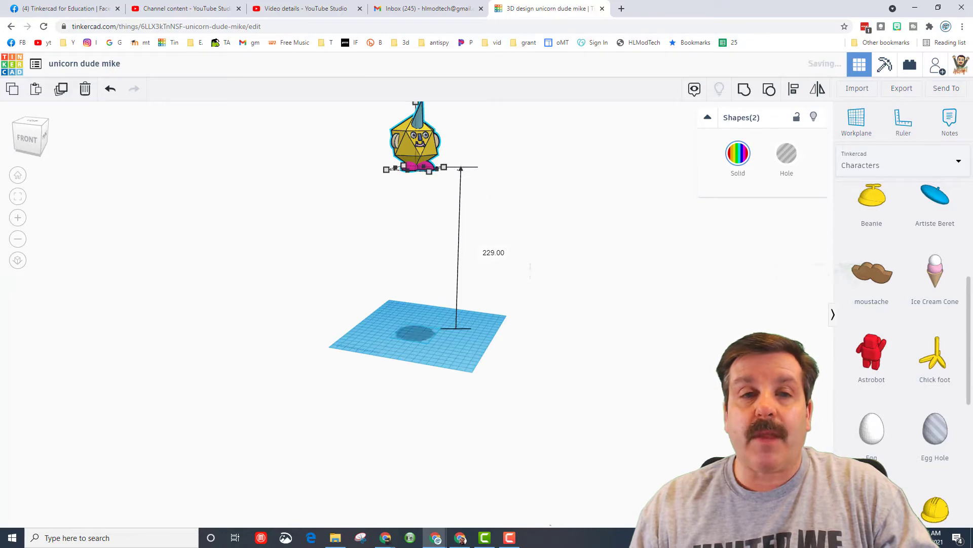
left_click(18, 196)
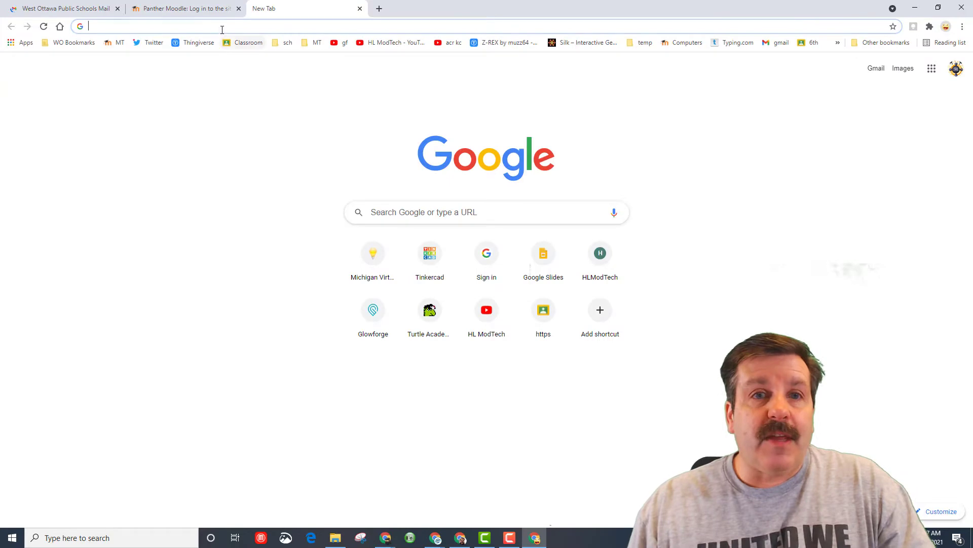
- Search the web for "pixlr" in the other browser window and open the Pixlr X editor
left_click(219, 29)
type("p")
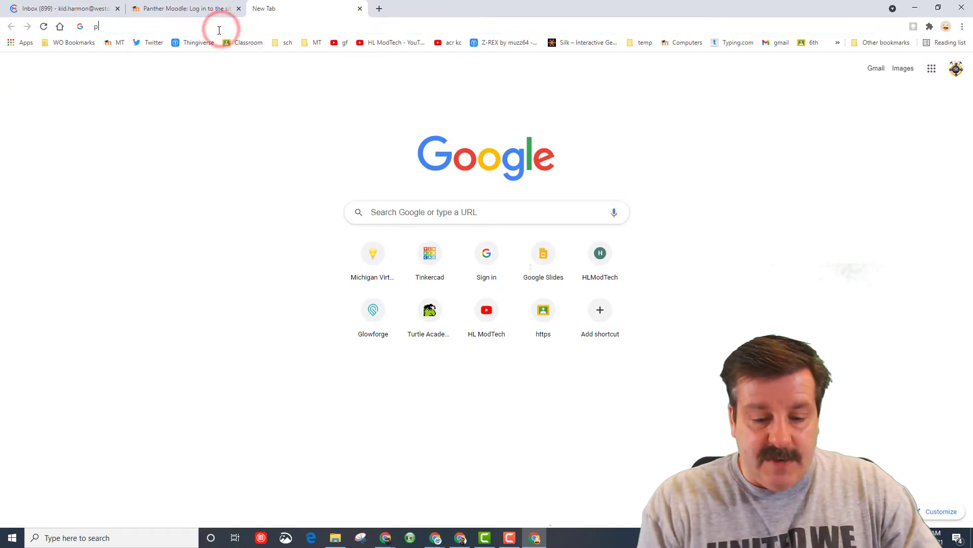
type("ixl")
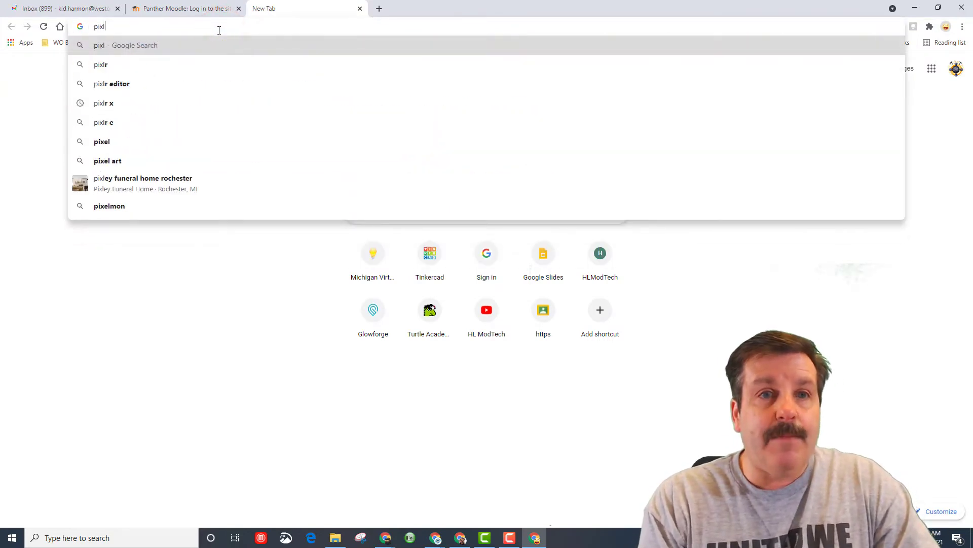
type("r")
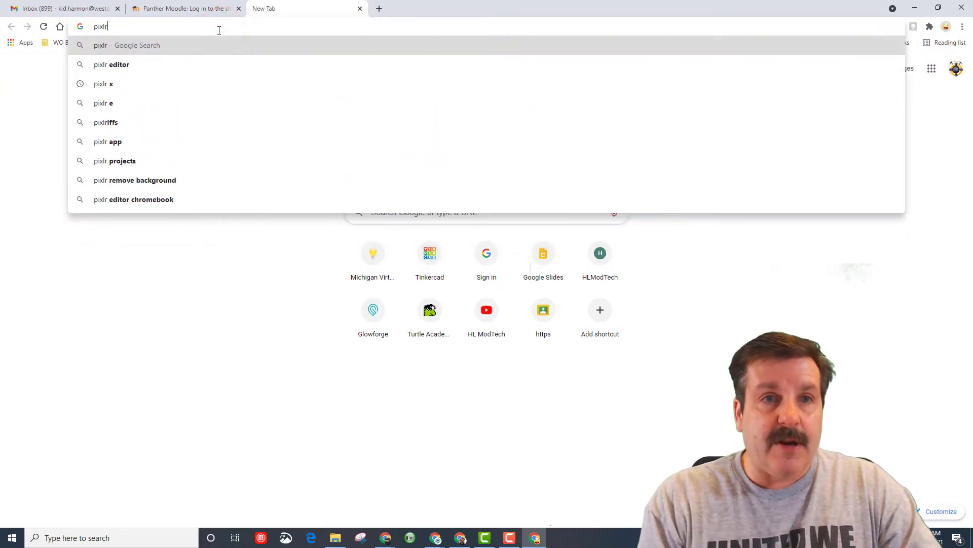
key("Return")
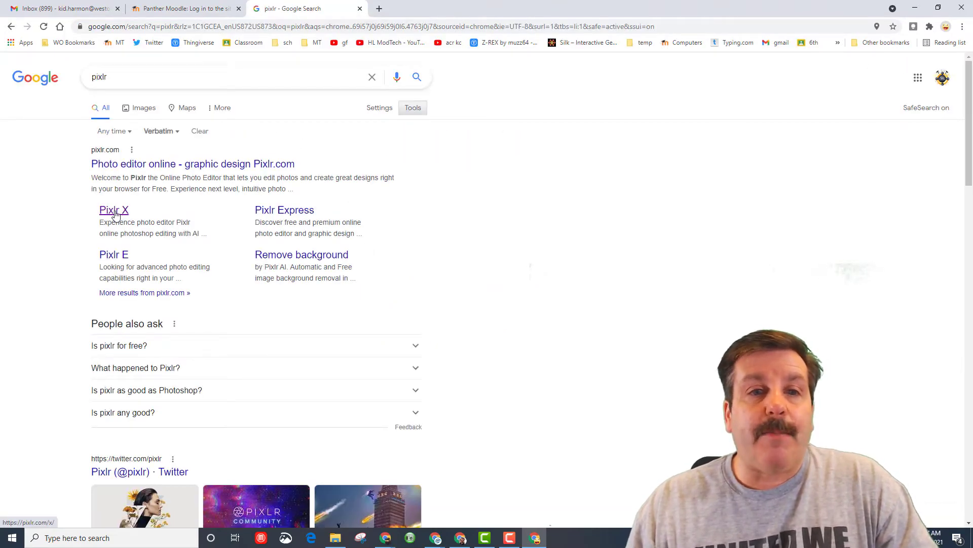
left_click(116, 214)
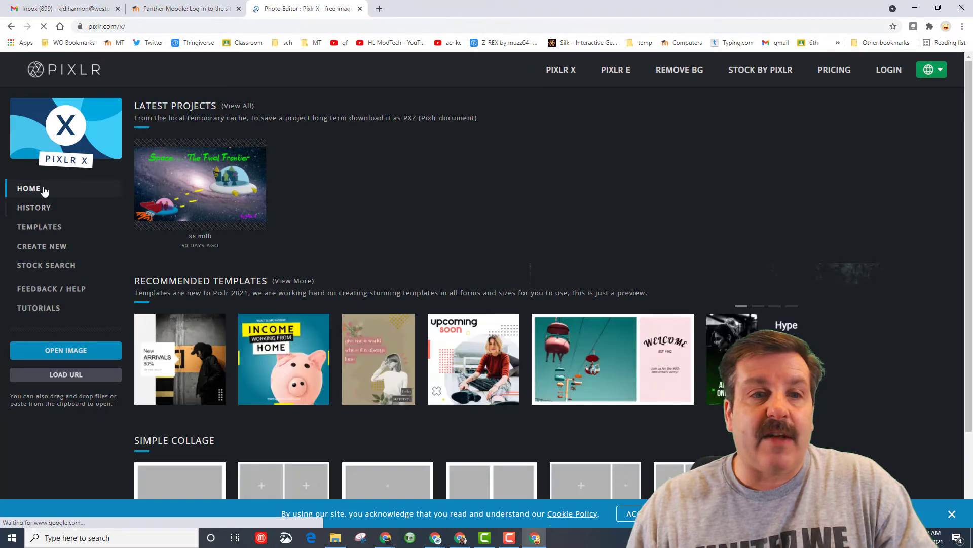
- Create a new image from the Full HD 1920x1080 preset with no background
left_click(35, 187)
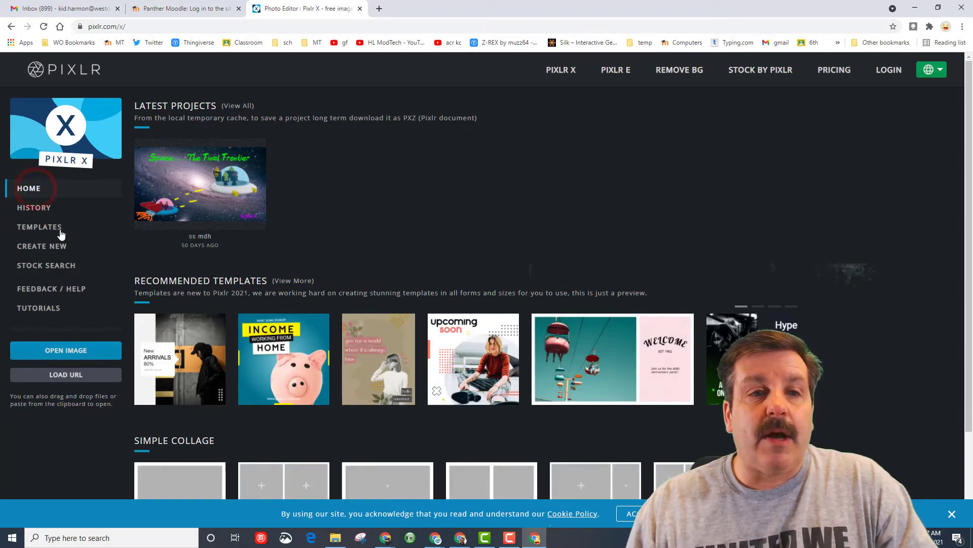
left_click(43, 248)
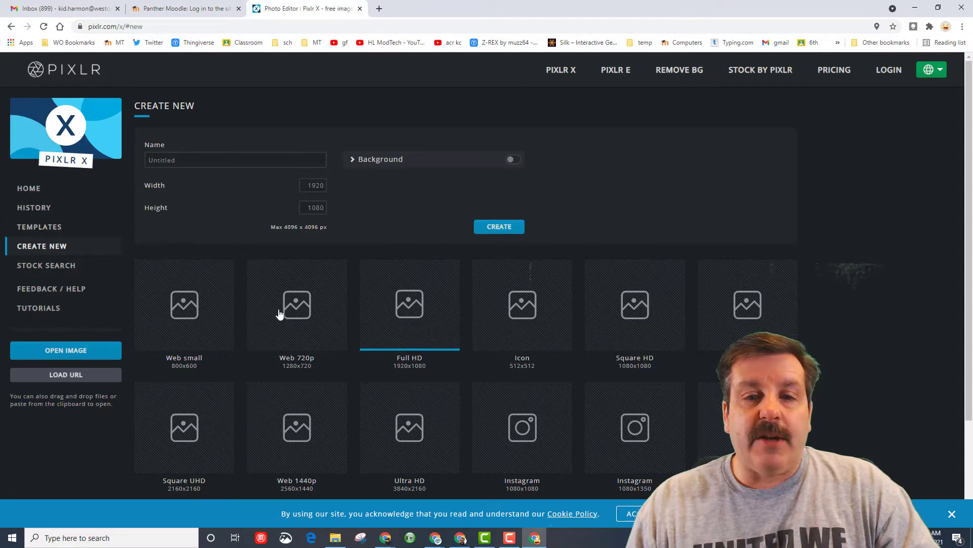
left_click(292, 319)
left_click(404, 318)
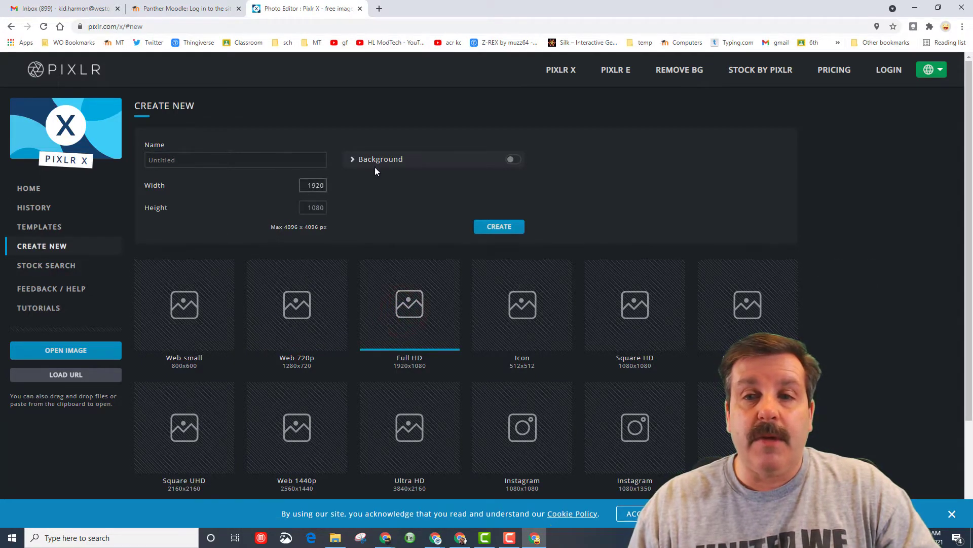
left_click(502, 226)
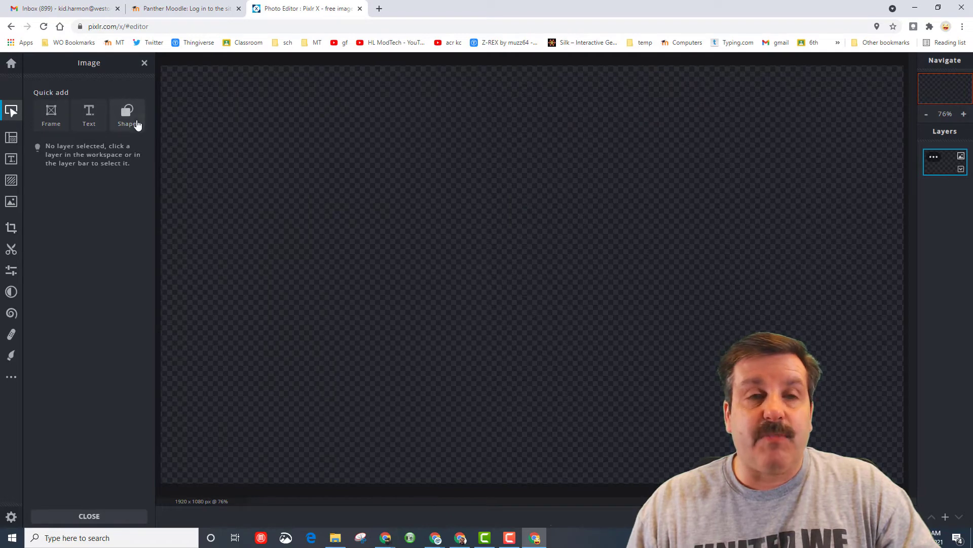
- Add the image "unicorn dude mike1" from the Downloads folder to the canvas
left_click(8, 204)
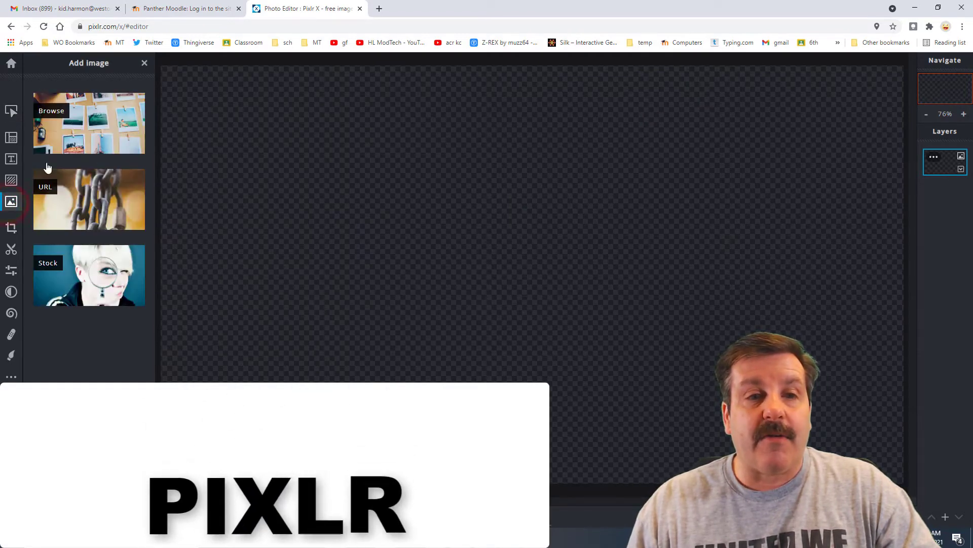
left_click(58, 113)
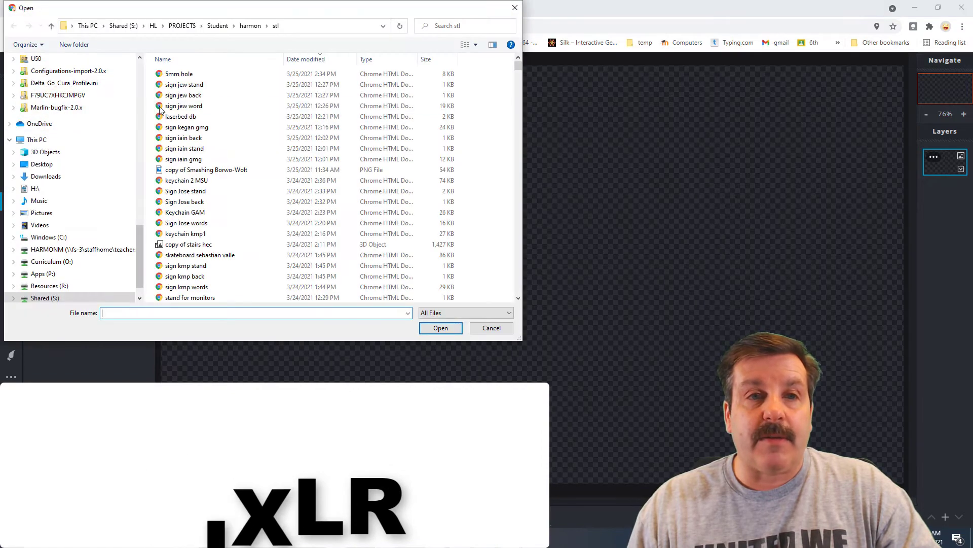
left_click_drag(138, 246, 138, 66)
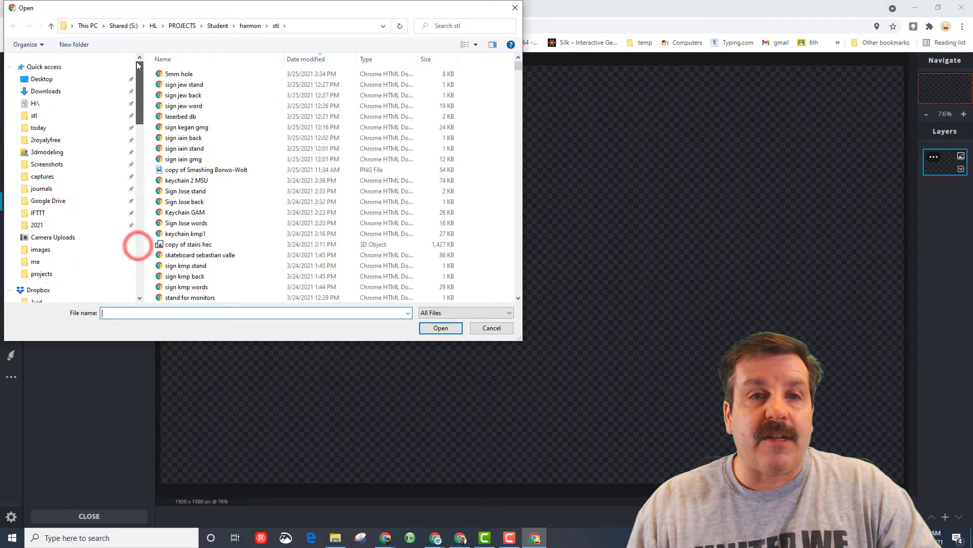
left_click(37, 92)
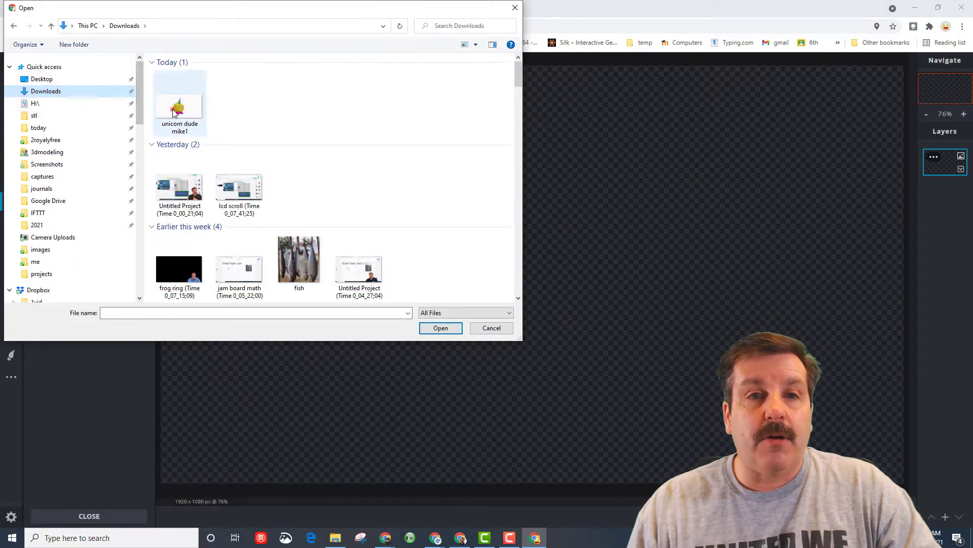
left_click(179, 108)
left_click(439, 328)
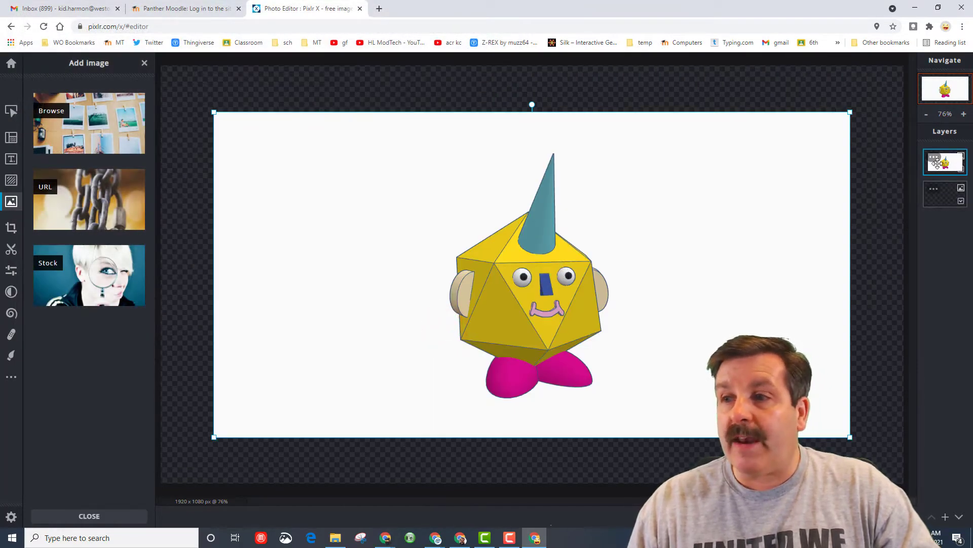
- Cut away the white background around the unicorn on its image layer using the wand cutout in Remove mode
left_click(936, 203)
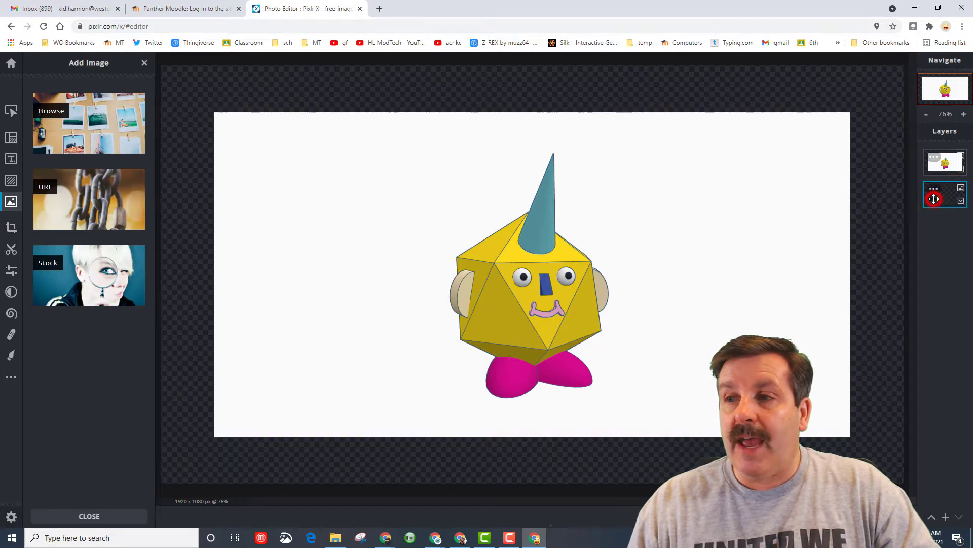
left_click(936, 173)
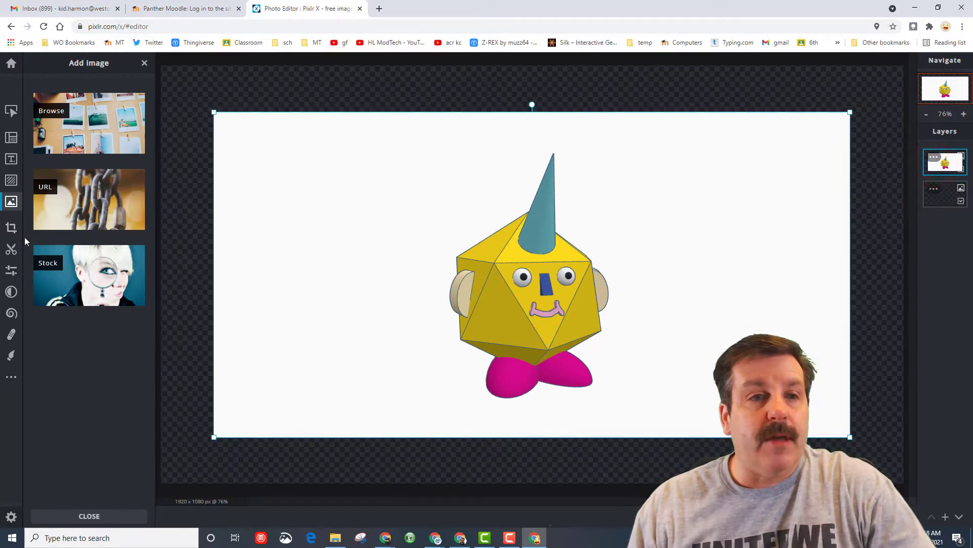
left_click(12, 249)
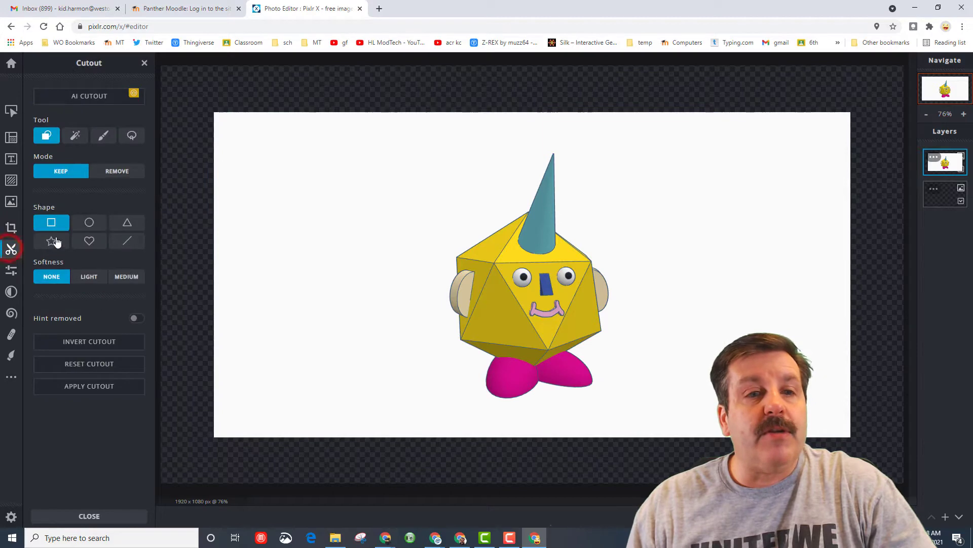
left_click(72, 135)
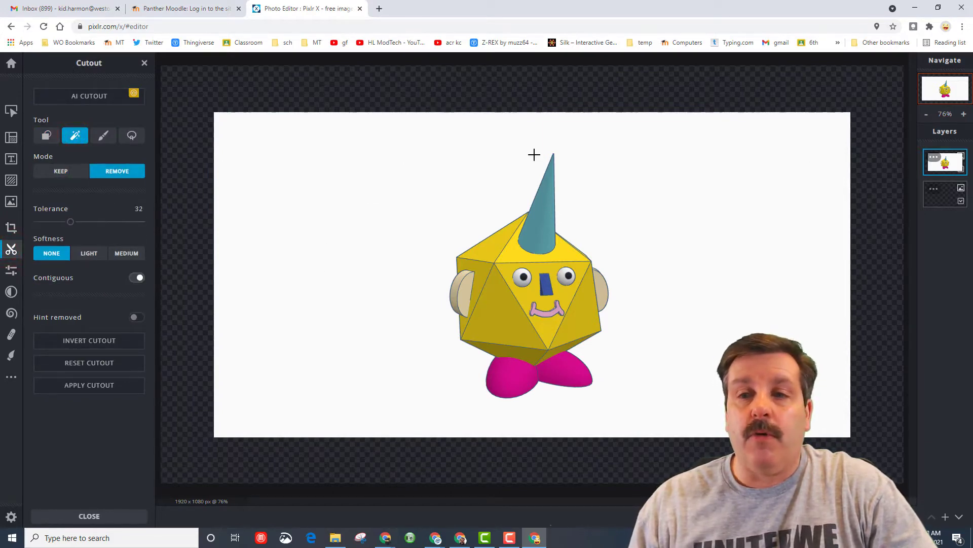
left_click(725, 254)
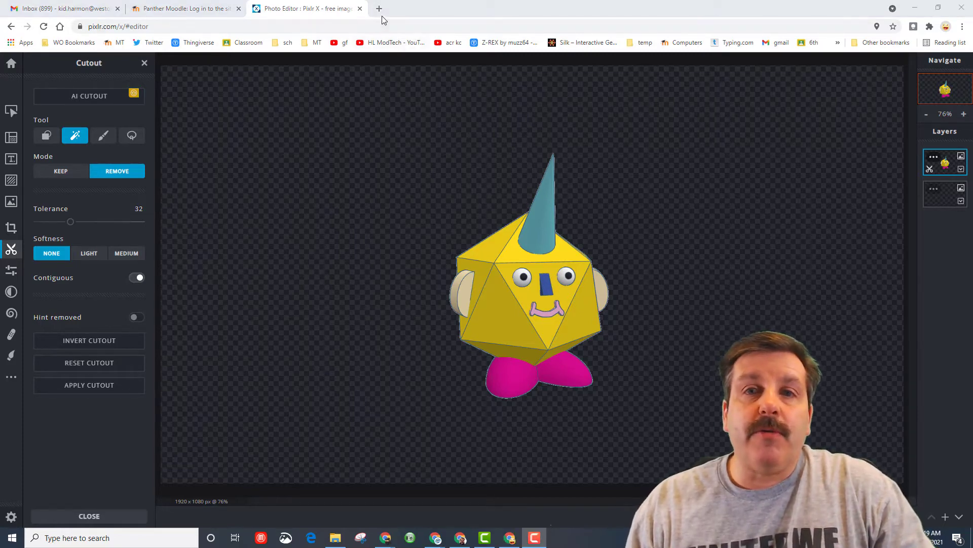
- Search Google Images for "island" in a new browser tab and open the CNN Travel picture of Zanzibar's best islands
left_click(379, 9)
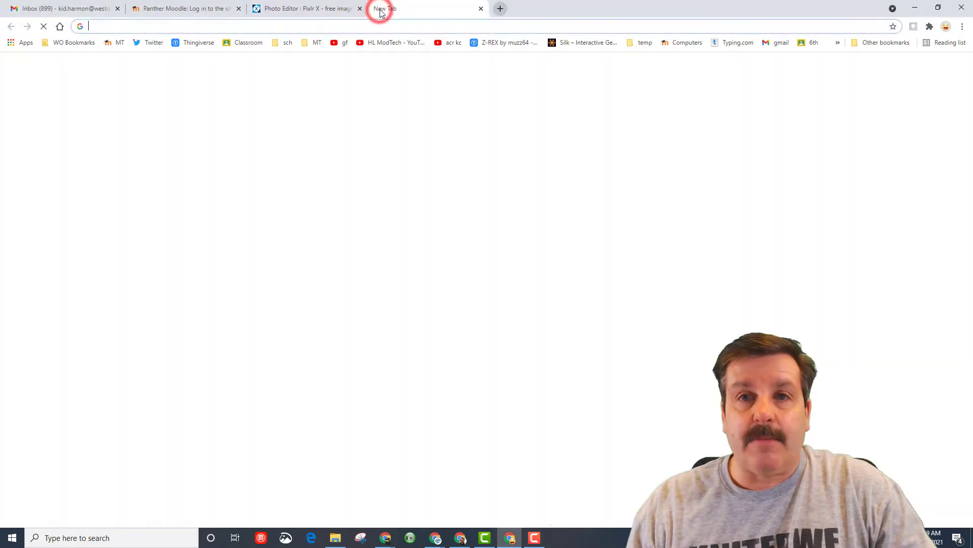
left_click(405, 212)
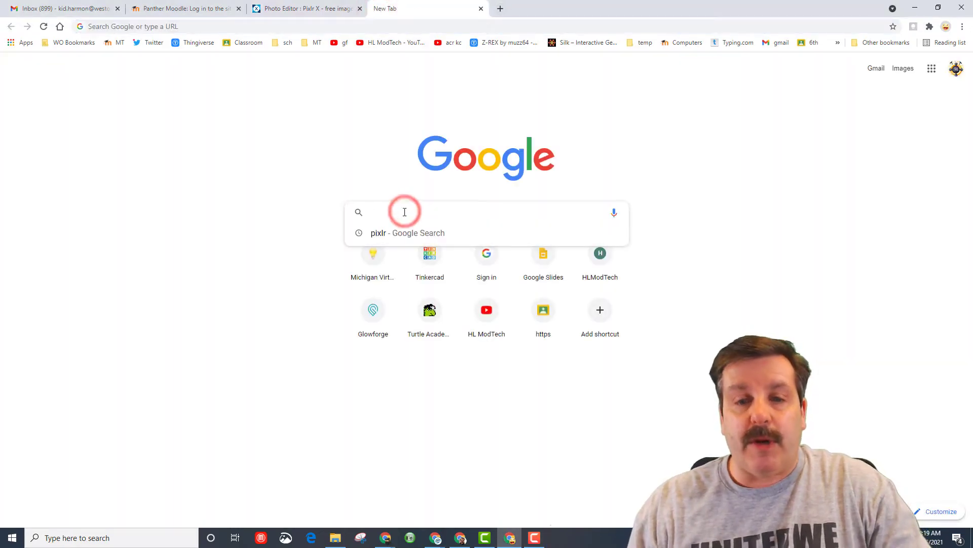
type("island")
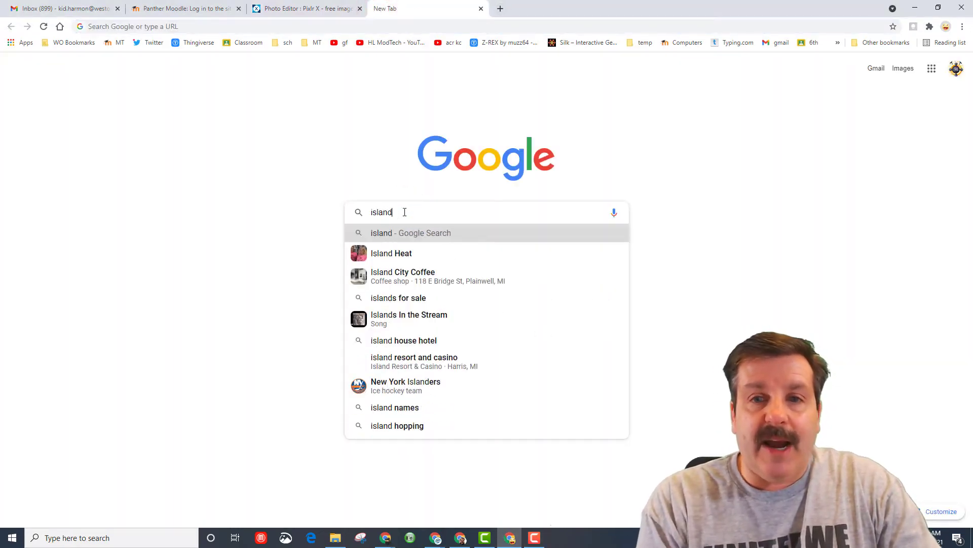
key("Return")
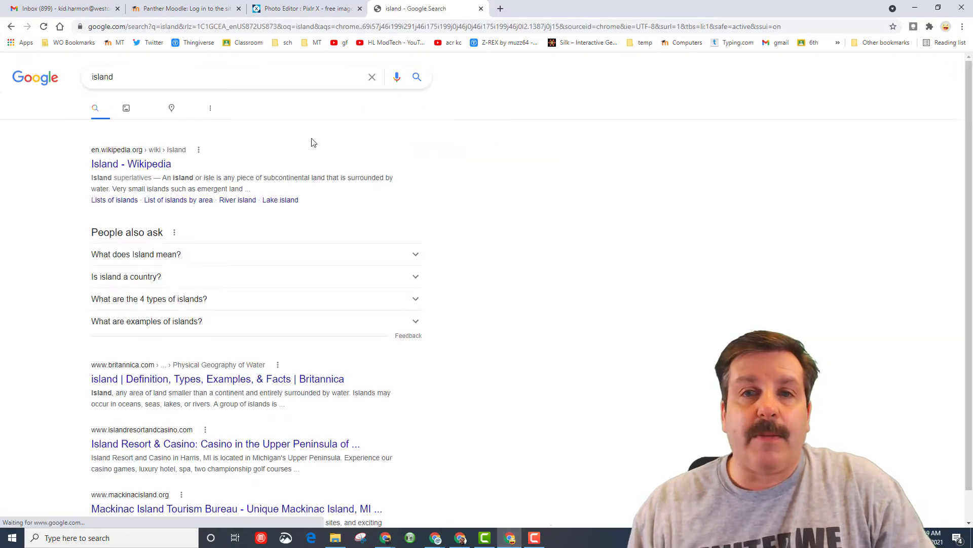
left_click(135, 111)
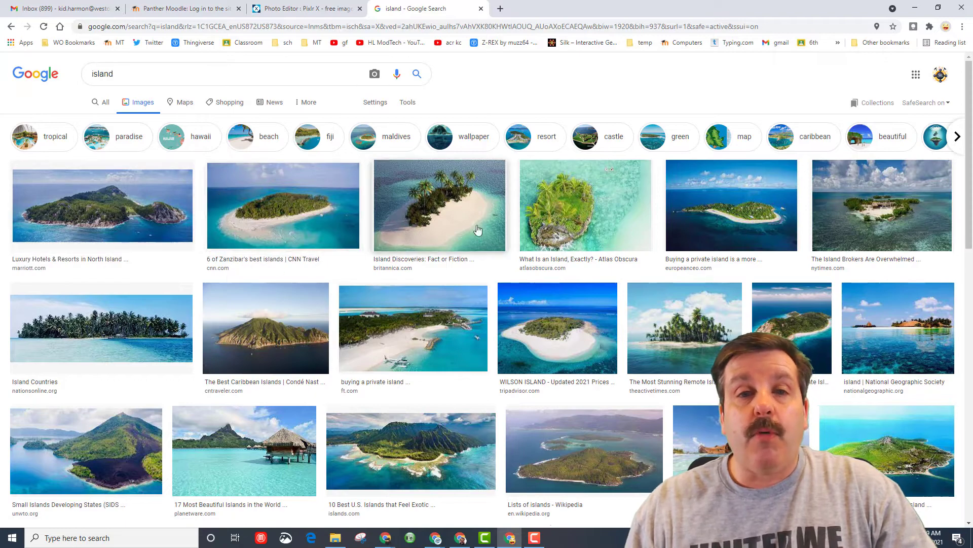
left_click(289, 220)
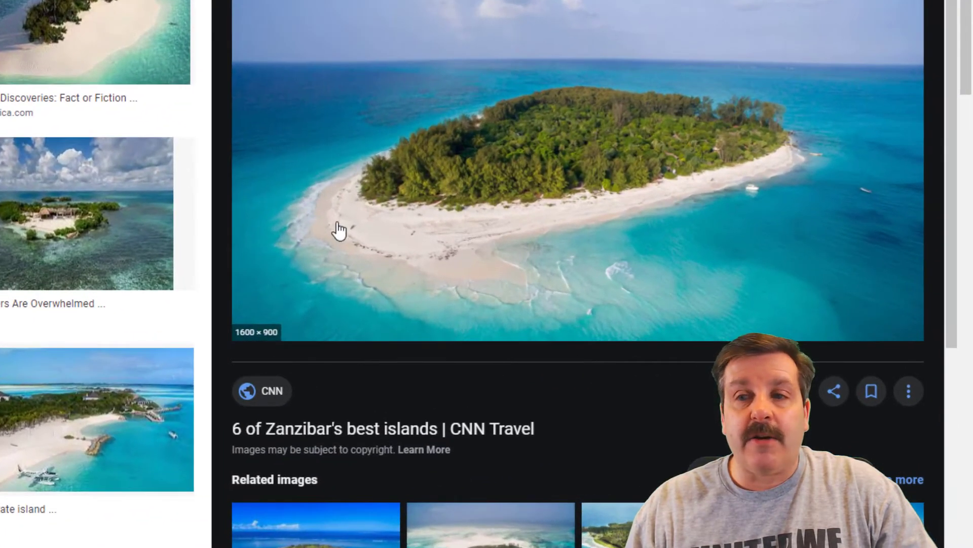
- Copy the Zanzibar island picture and paste it into the Pixlr X image directly above the empty base layer, beneath the unicorn
right_click(391, 97)
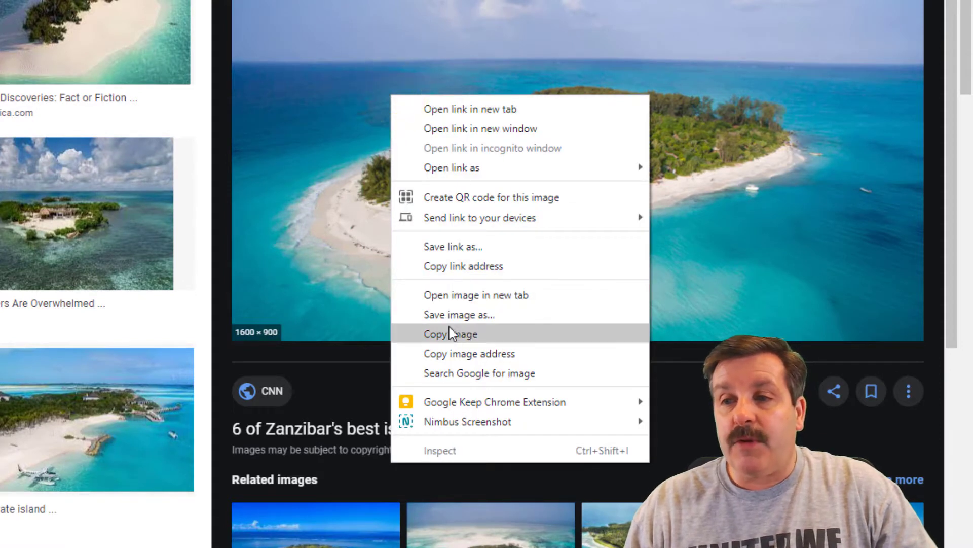
right_click(341, 63)
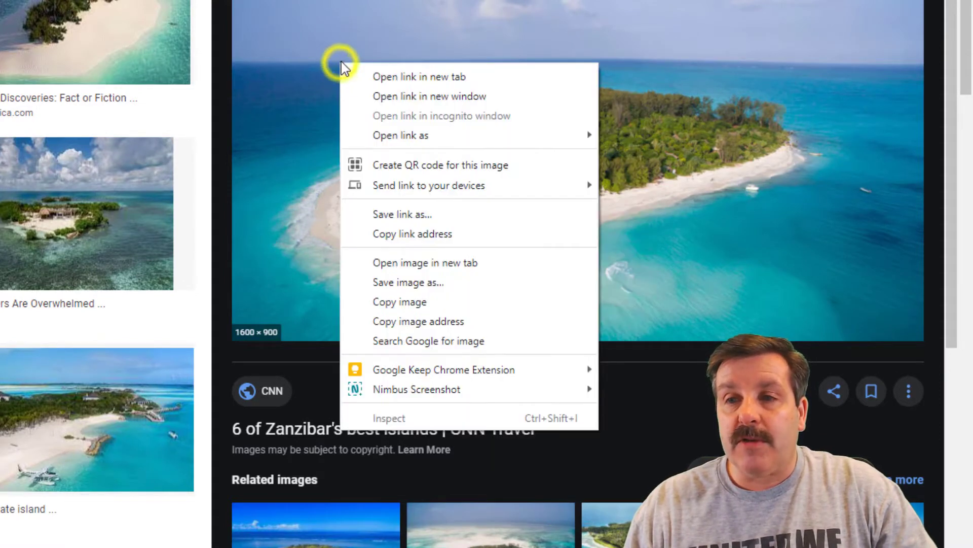
left_click(397, 301)
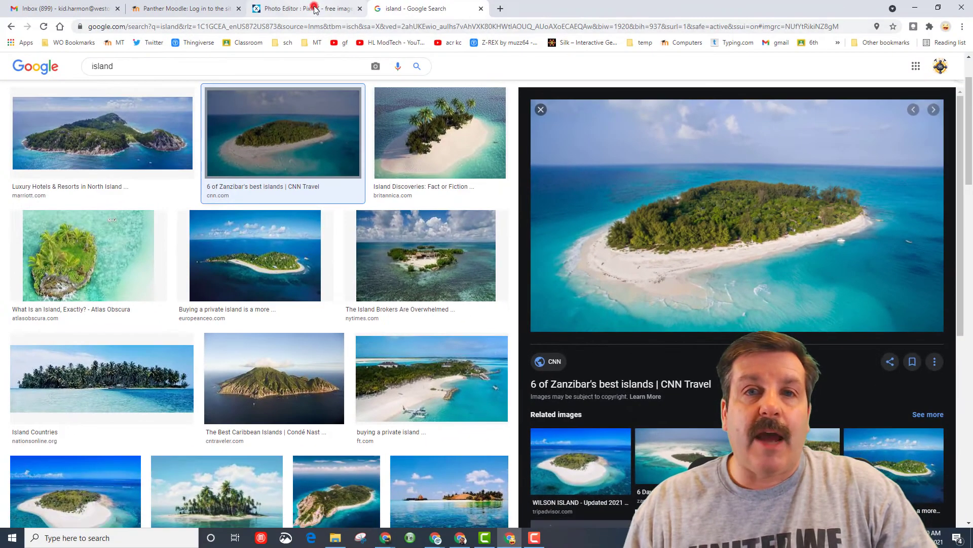
left_click(313, 8)
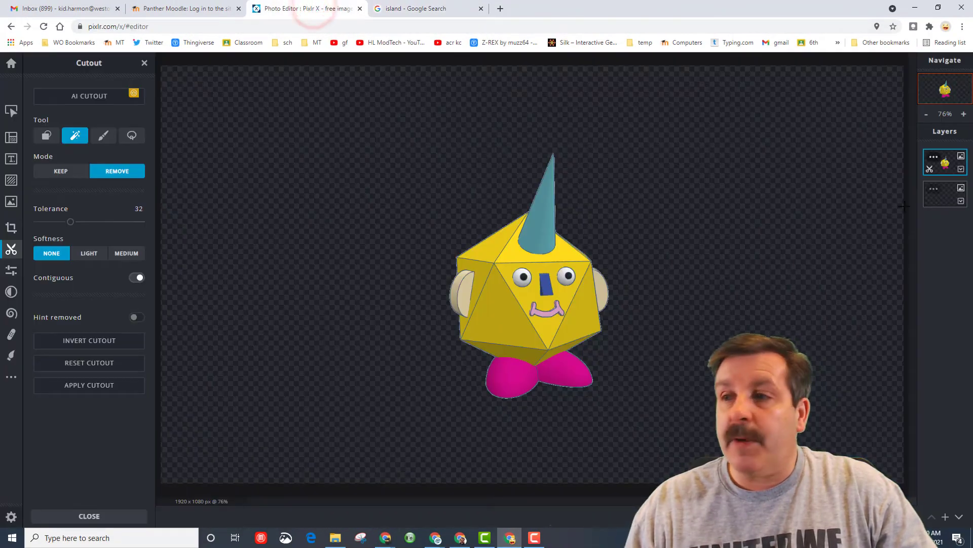
left_click(936, 200)
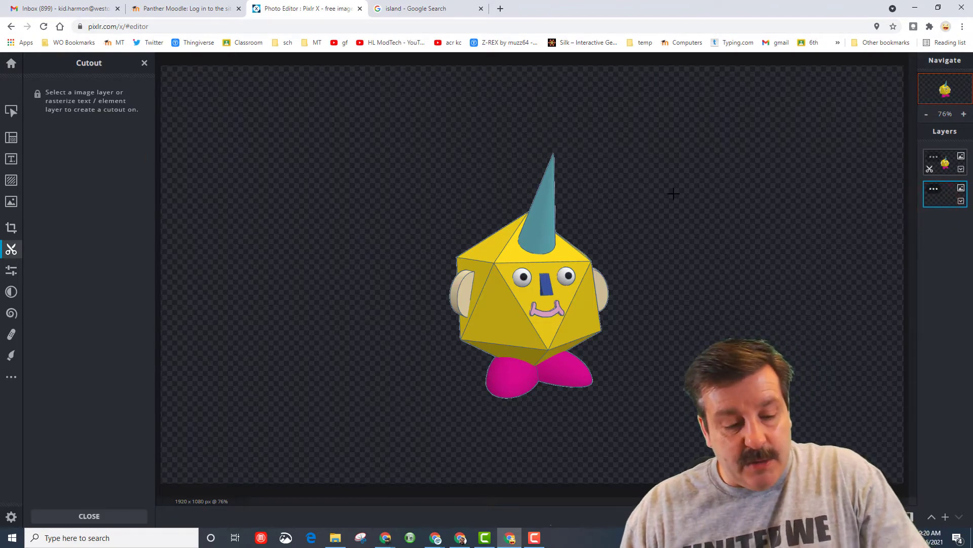
key("ctrl+v")
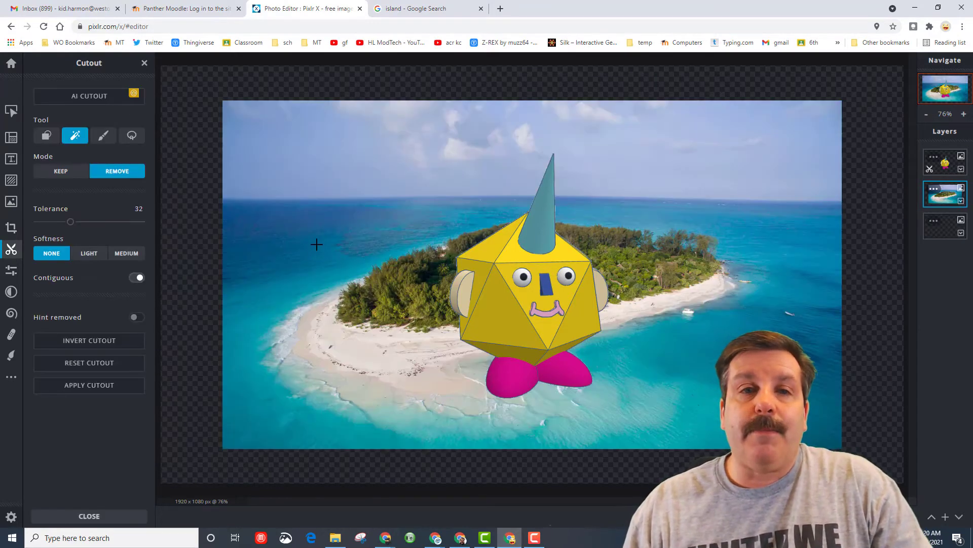
- Delete the empty base layer beneath the island photo
scroll(316, 244, "down", 4)
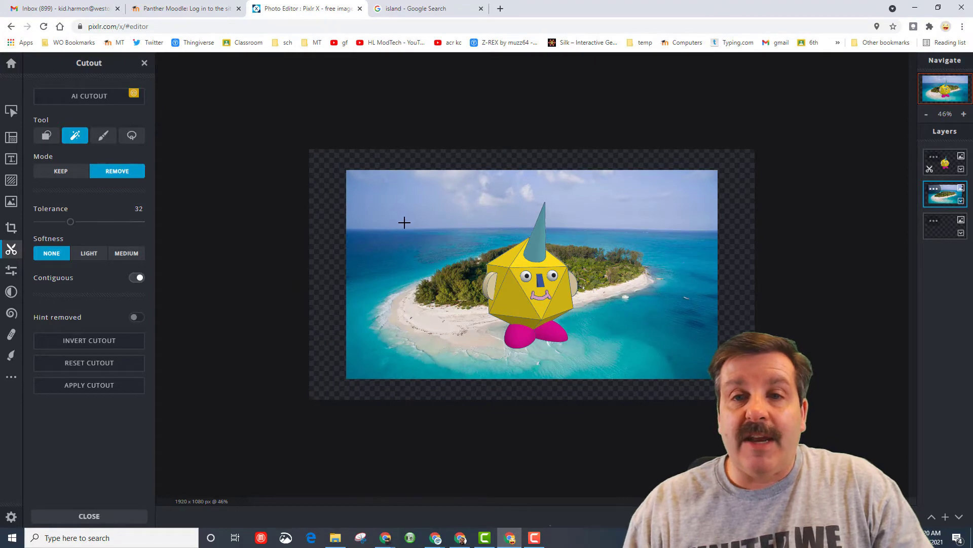
left_click(11, 110)
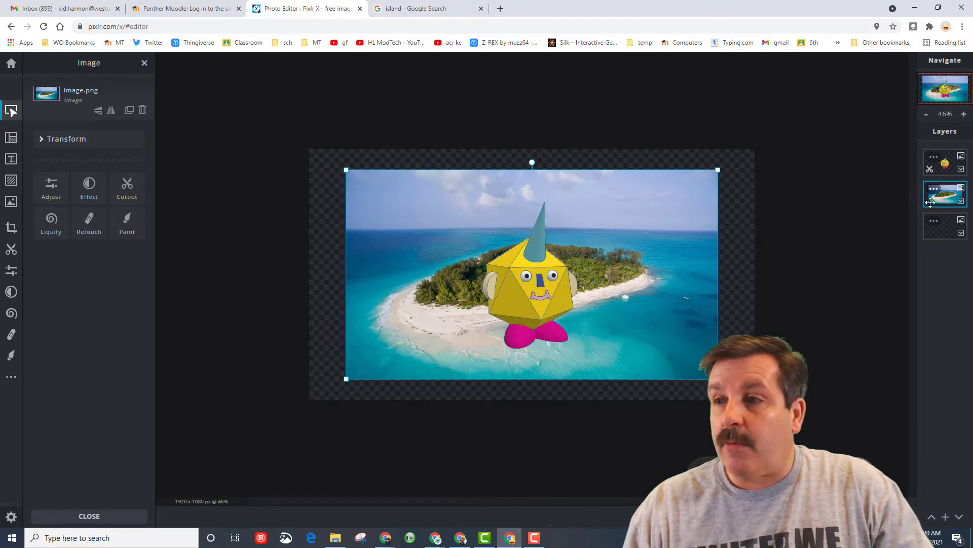
left_click(941, 233)
left_click(941, 203)
left_click(934, 227)
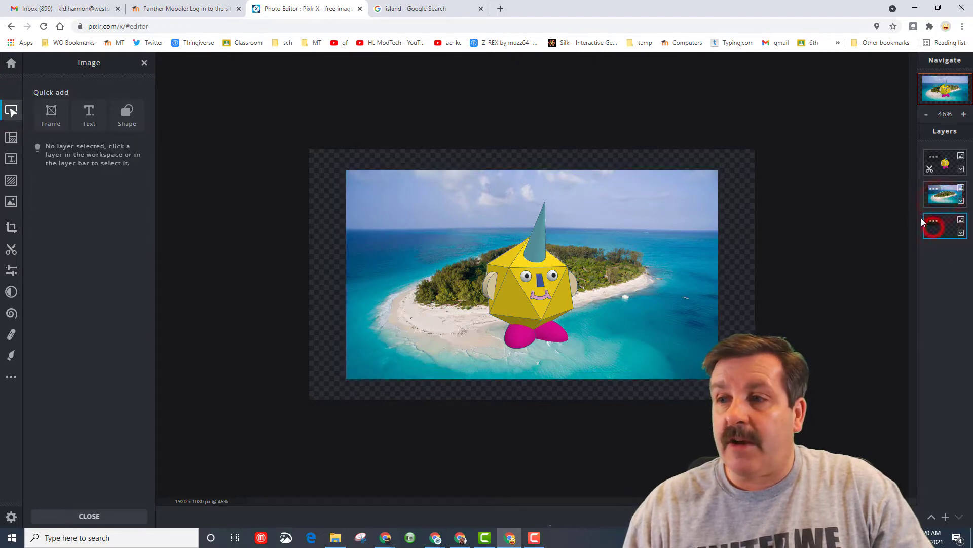
left_click(935, 225)
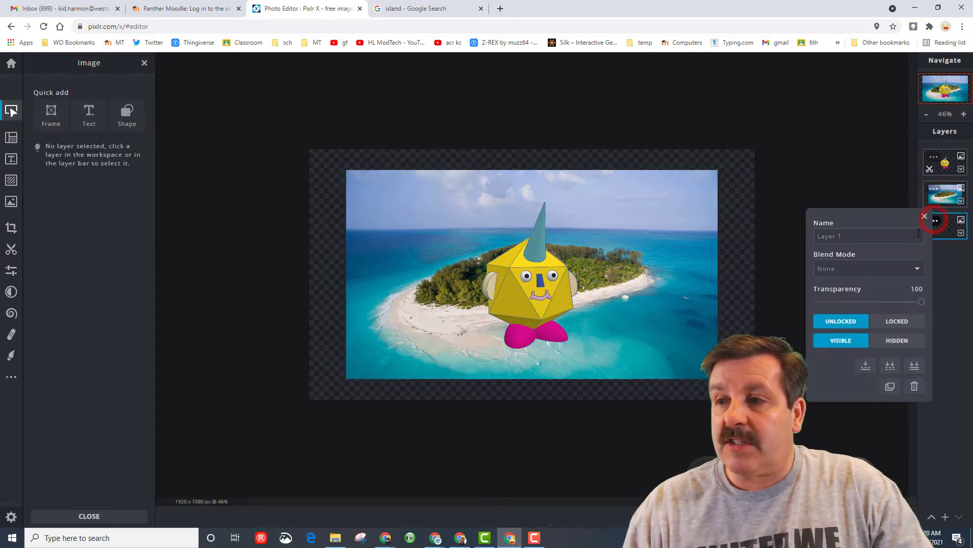
left_click(913, 390)
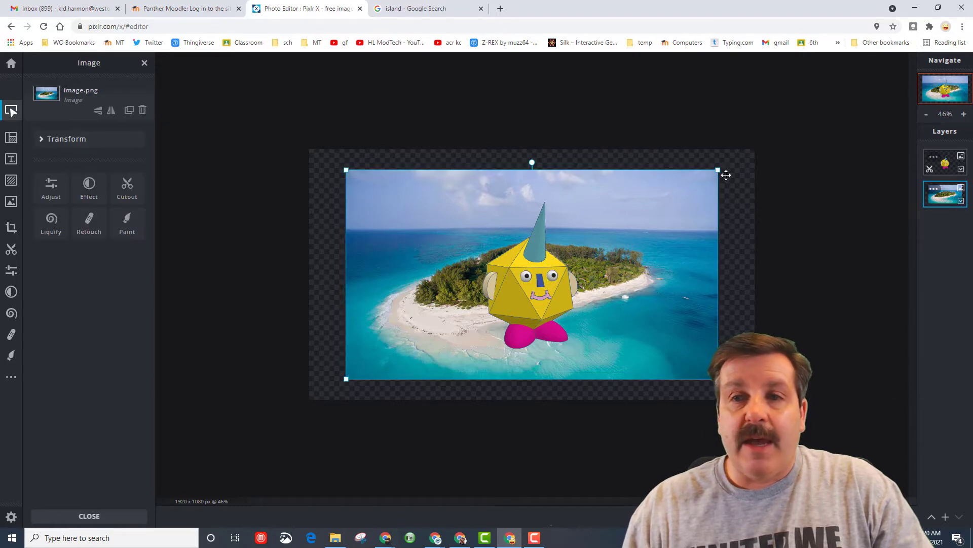
- Move the unicorn aside and enlarge and reposition the island photo until it covers the whole canvas
left_click_drag(382, 206, 523, 110)
left_click_drag(386, 223, 322, 175)
left_click_drag(652, 318, 656, 369)
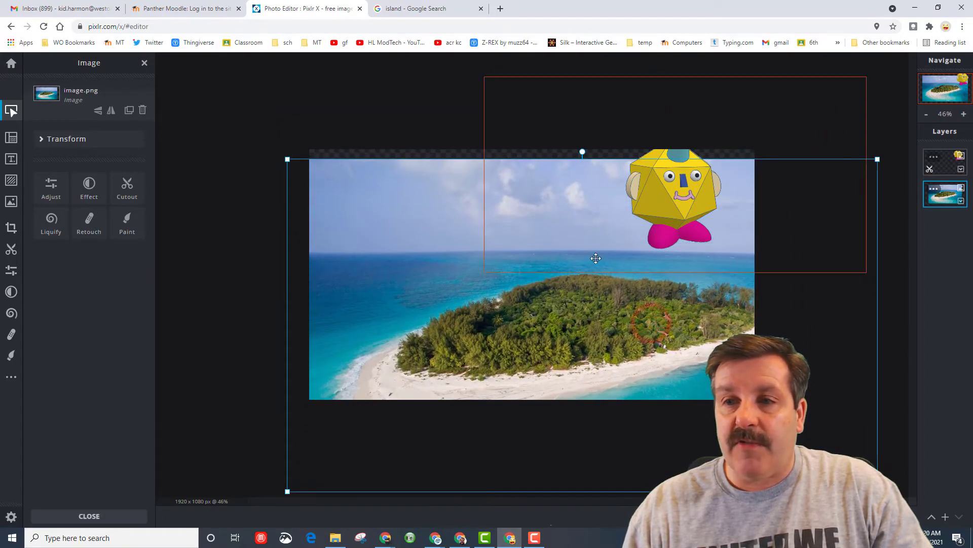
left_click_drag(528, 311, 530, 271)
- Shrink the unicorn and place it on the sandy beach at the near end of the island
left_click(656, 180)
key("ctrl+v")
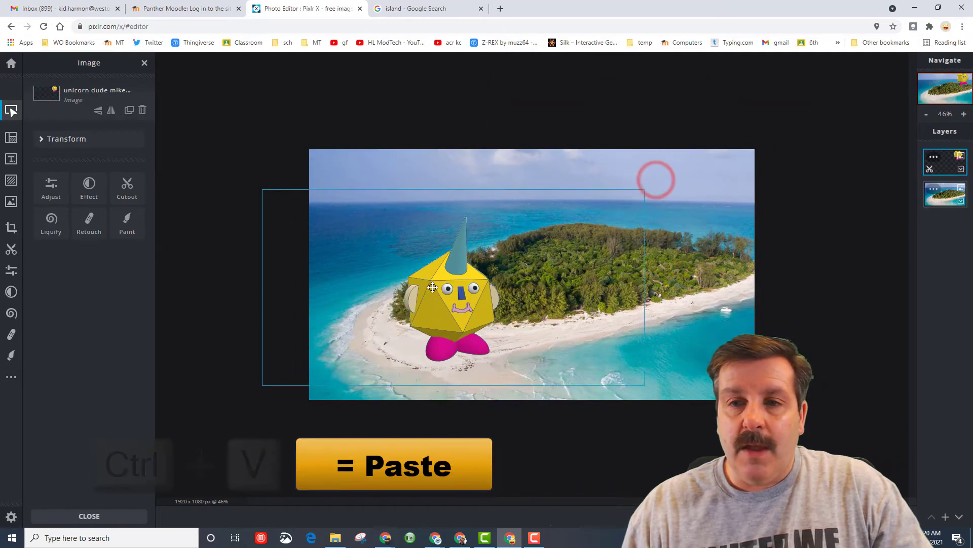
left_click_drag(638, 180, 499, 254)
left_click(355, 325)
left_click_drag(355, 325, 392, 322)
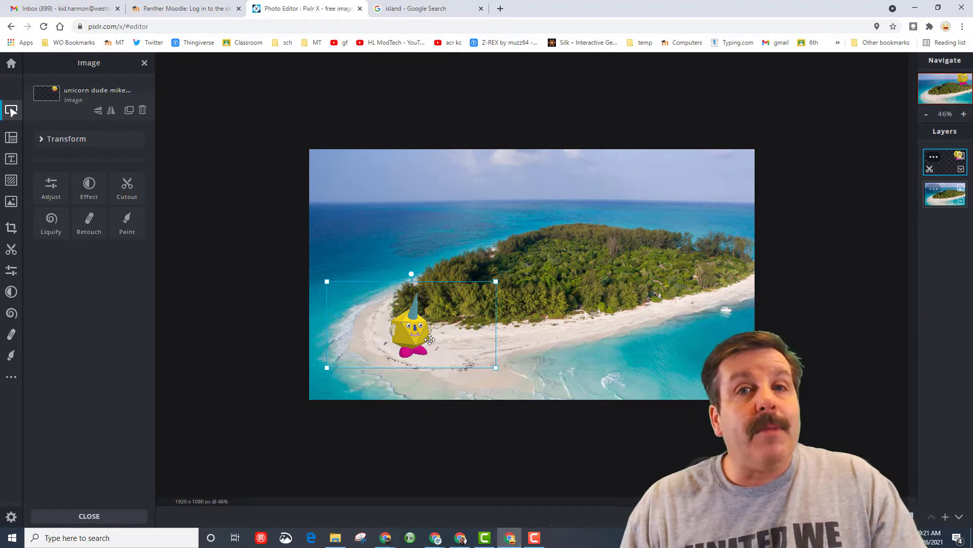
left_click(531, 314)
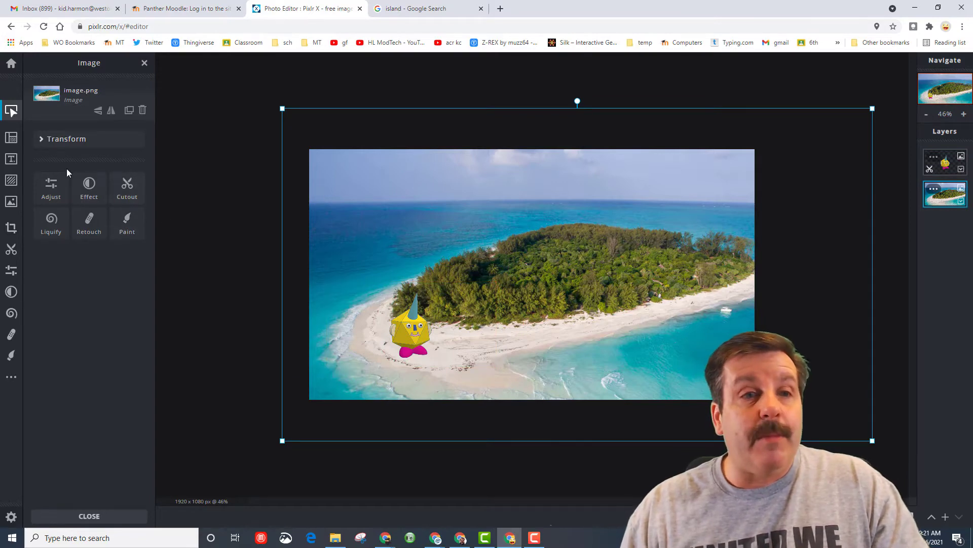
- Add a new default text layer reading "Spring Break 2021"
left_click(10, 160)
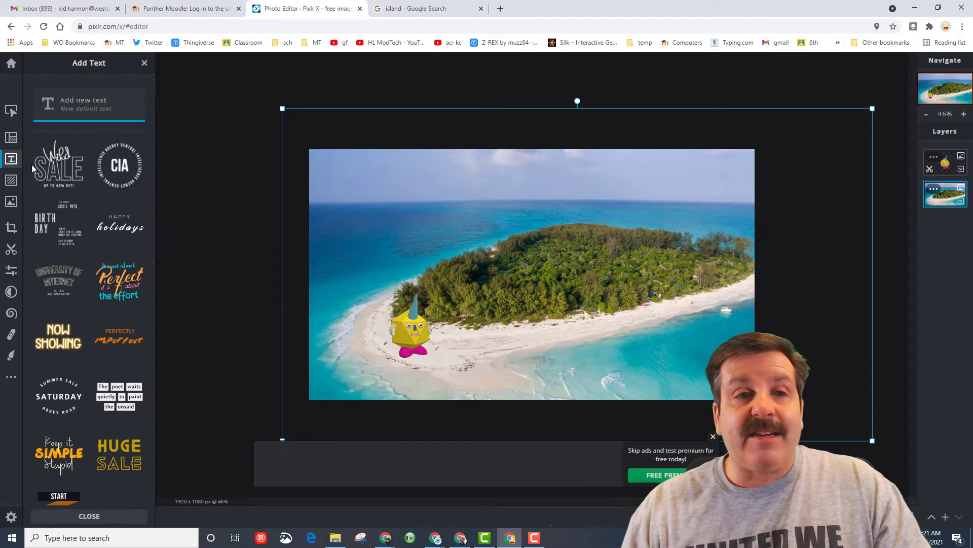
left_click(62, 113)
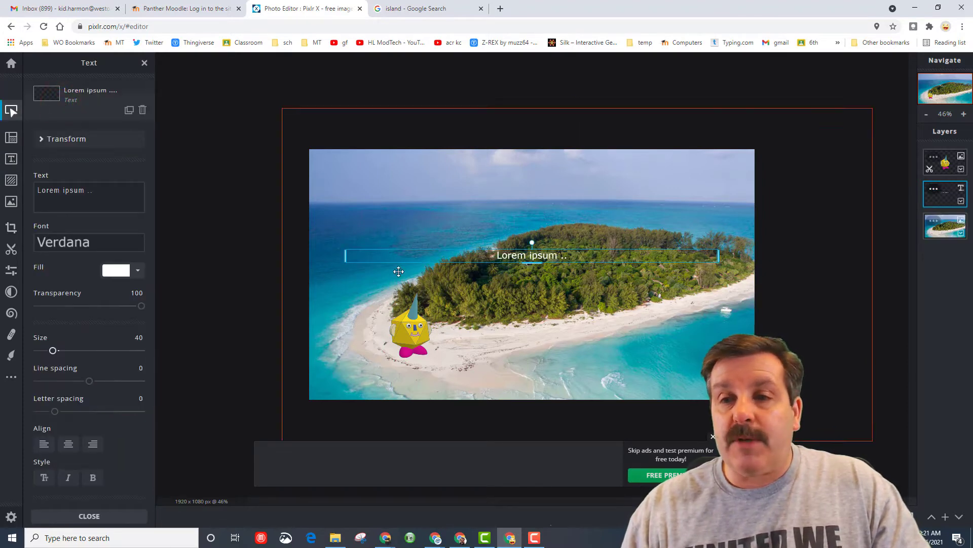
left_click_drag(46, 192, 26, 193)
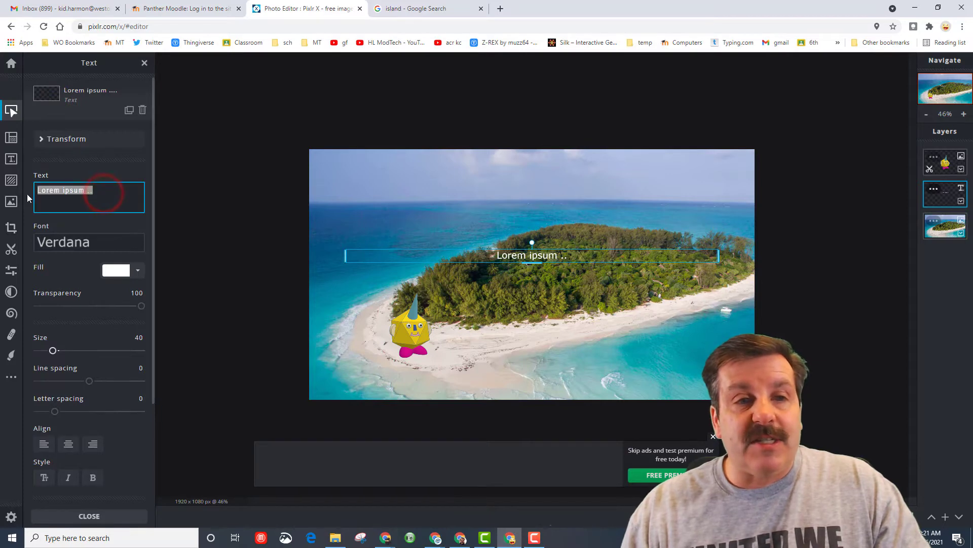
type("Spring Break ")
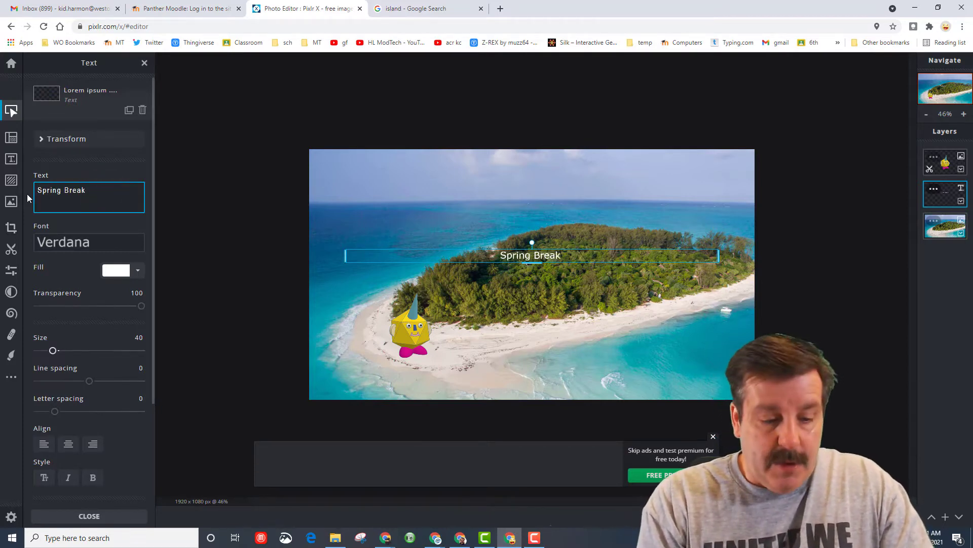
type("2021")
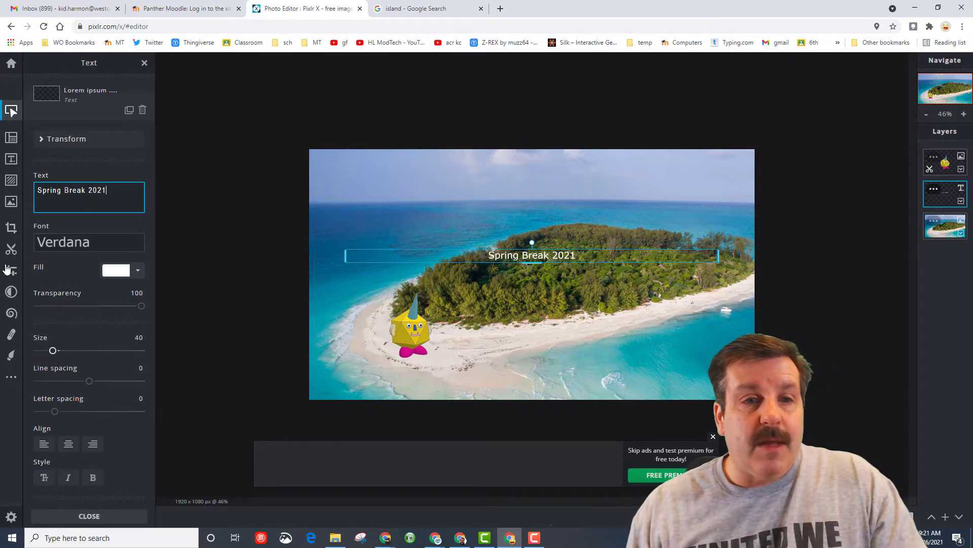
- Style the "Spring Break 2021" text with the Adeft font, a #CC00FF purple fill and size 315
left_click(79, 244)
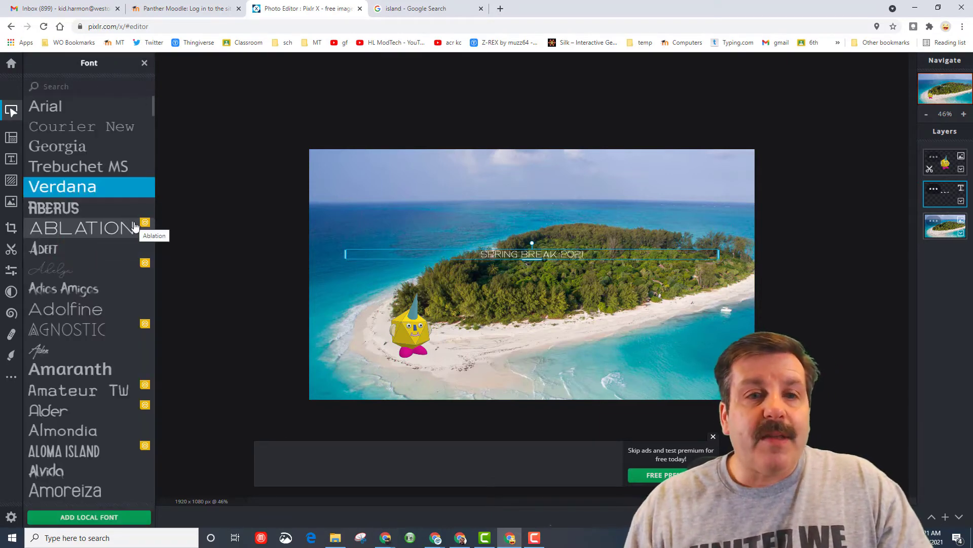
left_click(81, 247)
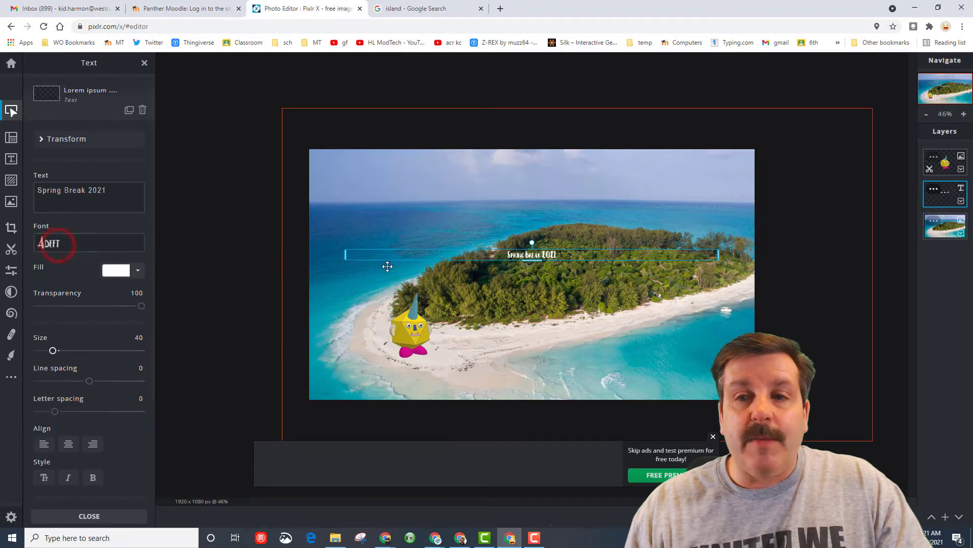
left_click(129, 277)
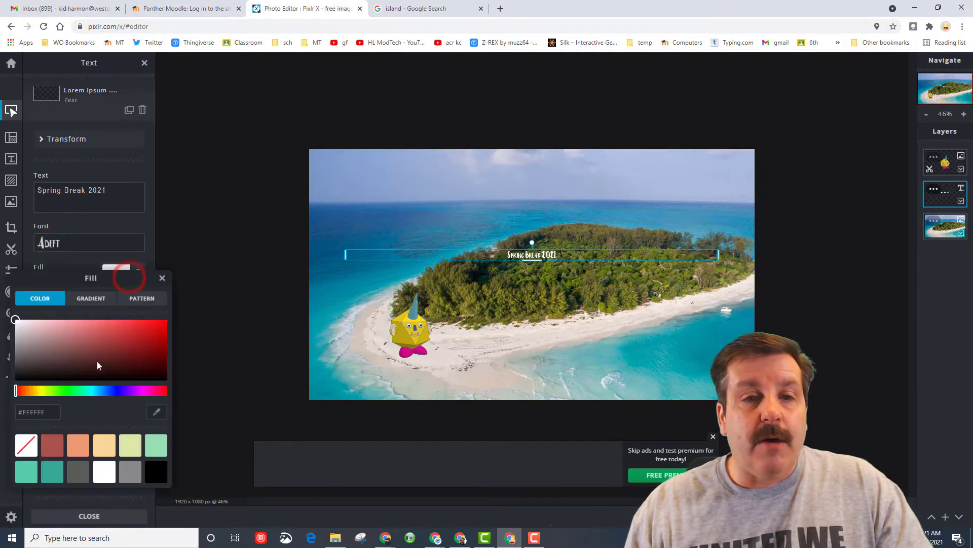
left_click_drag(115, 399, 137, 391)
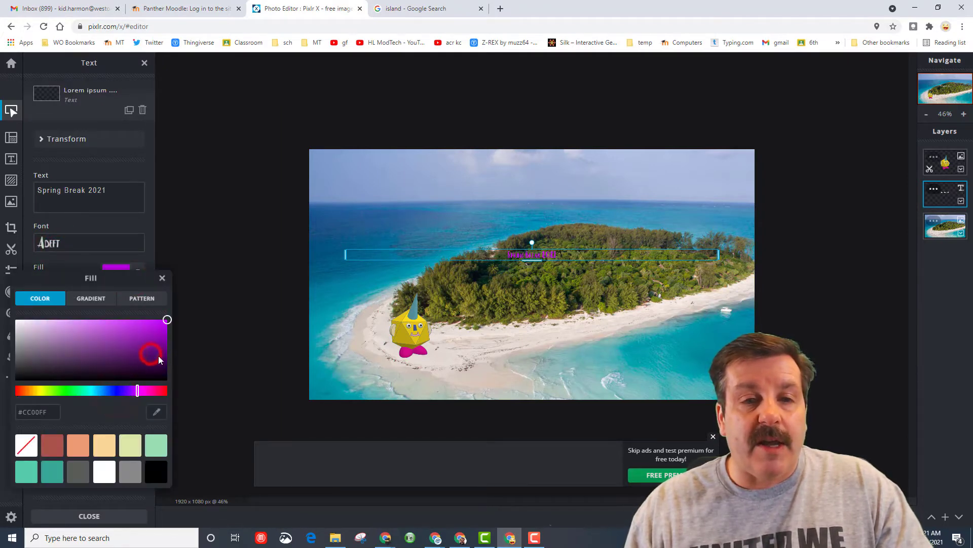
left_click(163, 277)
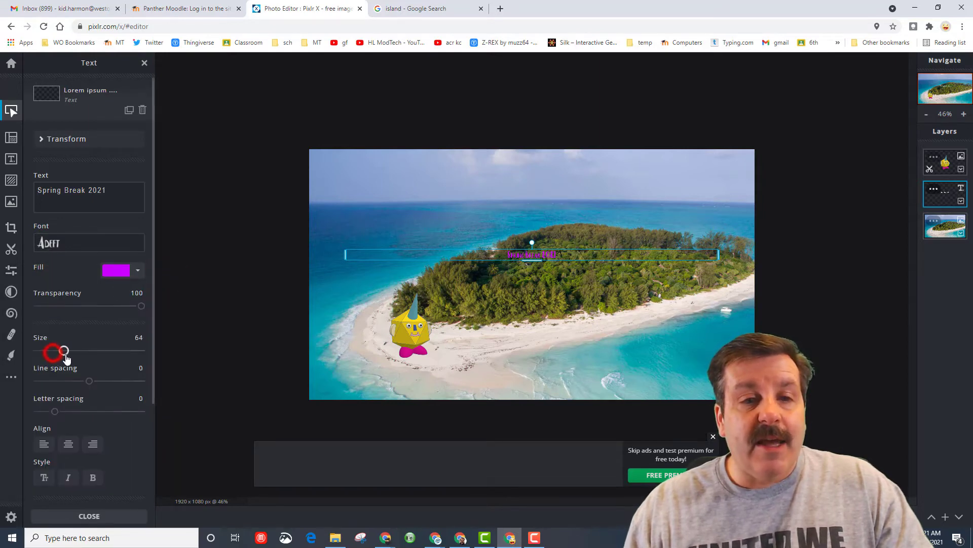
left_click_drag(65, 353, 94, 359)
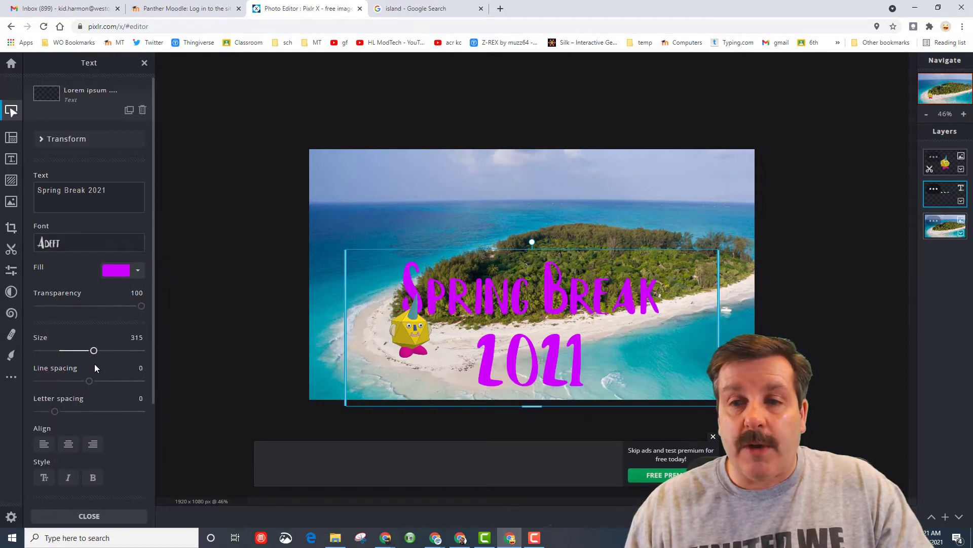
- Move the "Spring Break 2021" text up across the sky and widen its box so it fits on one line
mouse_move(464, 294)
left_mouse_down()
mouse_move(448, 205)
mouse_move(446, 310)
mouse_move(453, 300)
left_mouse_up()
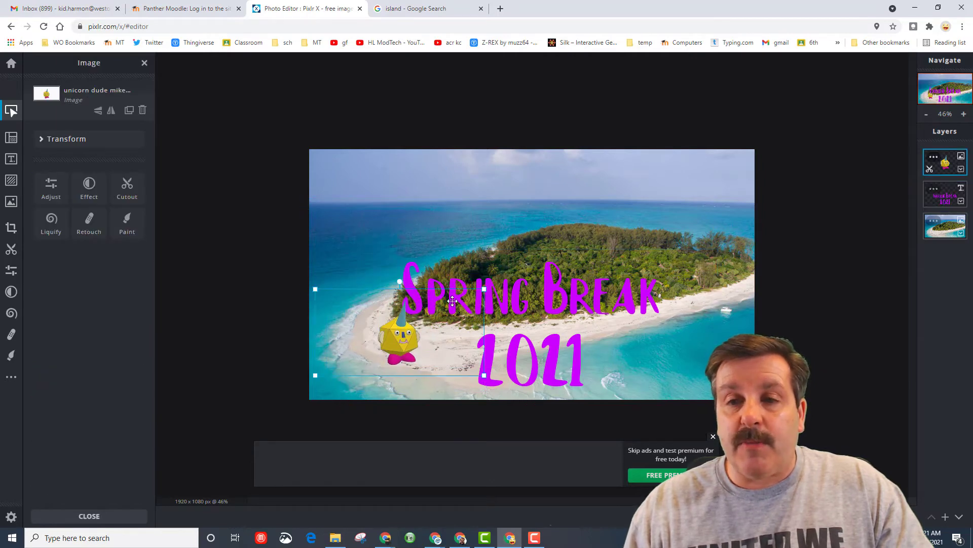
left_click(452, 301)
left_click_drag(603, 295, 531, 198)
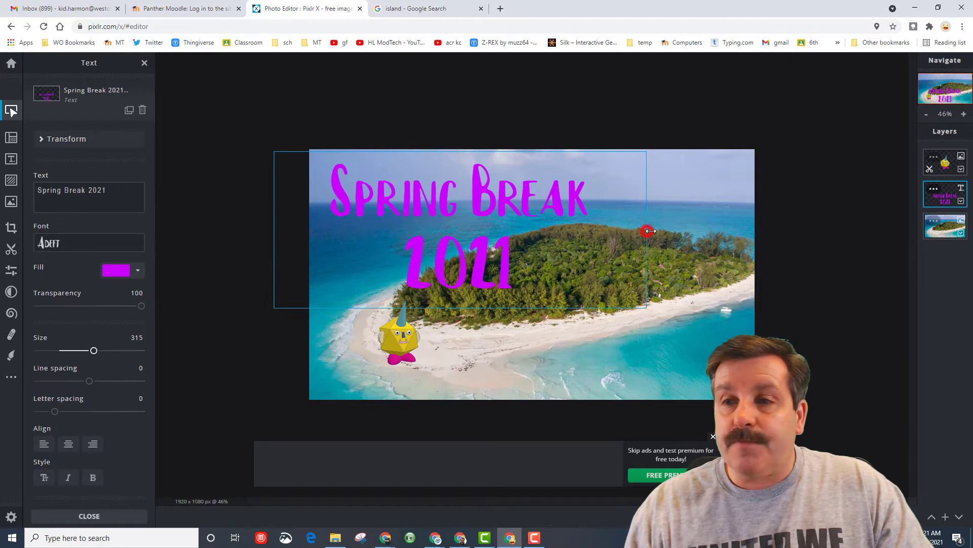
left_click_drag(648, 231, 732, 230)
left_click_drag(635, 230, 664, 201)
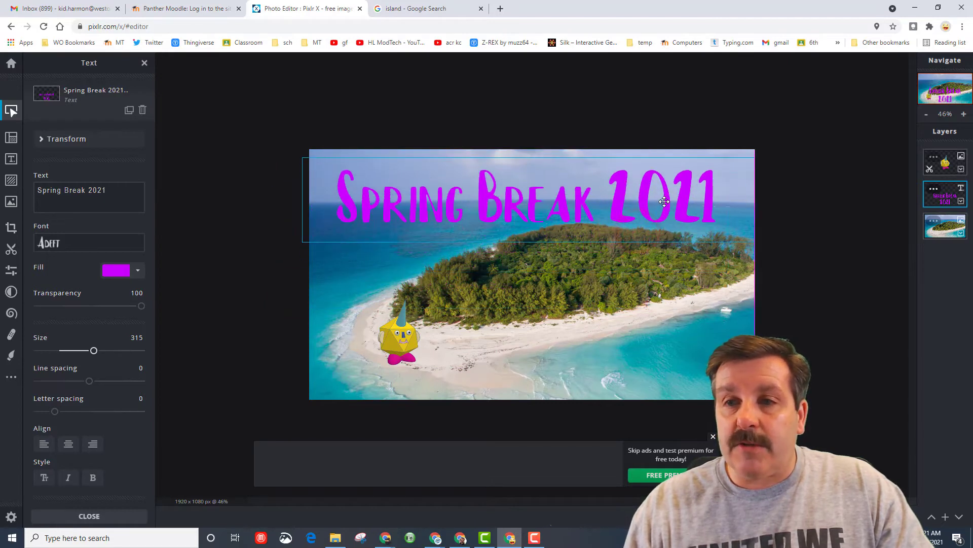
left_click(593, 343)
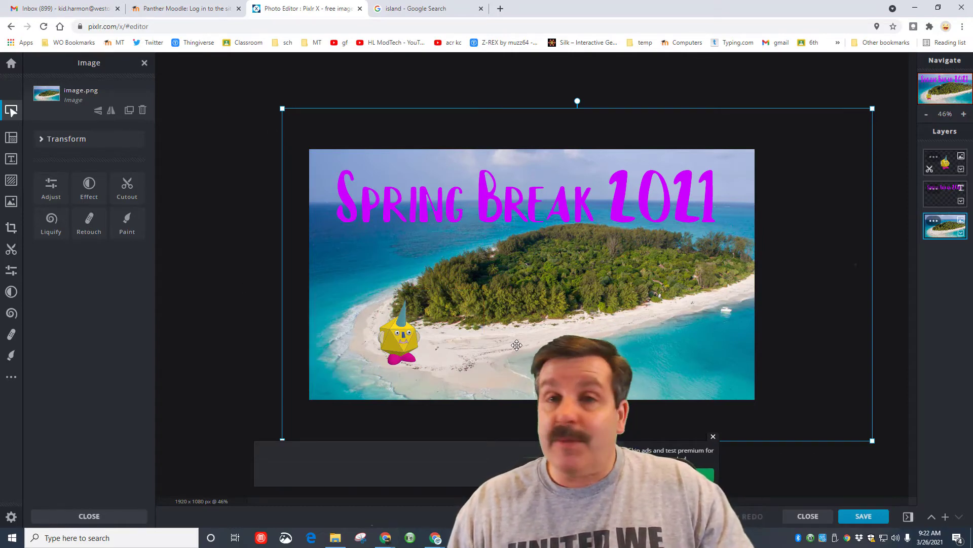
- Dismiss the ad banner and set up the image's export with the file name "mdh unicon dude" and the PNG file type
left_click(713, 437)
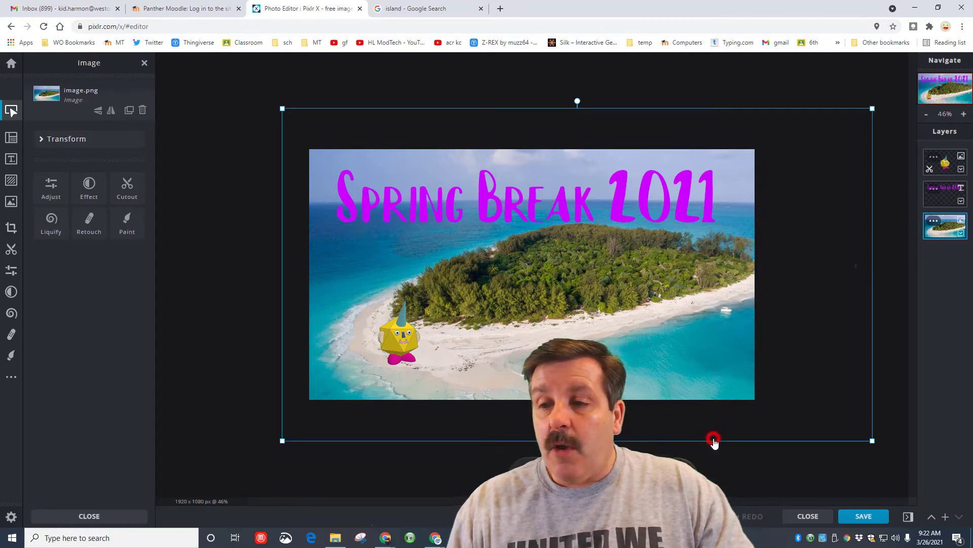
left_click(862, 516)
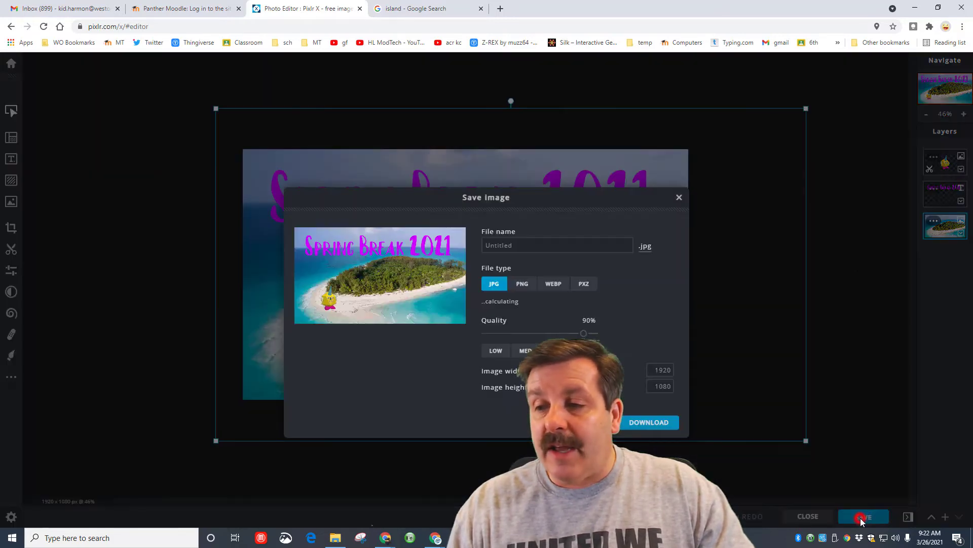
left_click(523, 245)
double_click(523, 246)
type("mdh ")
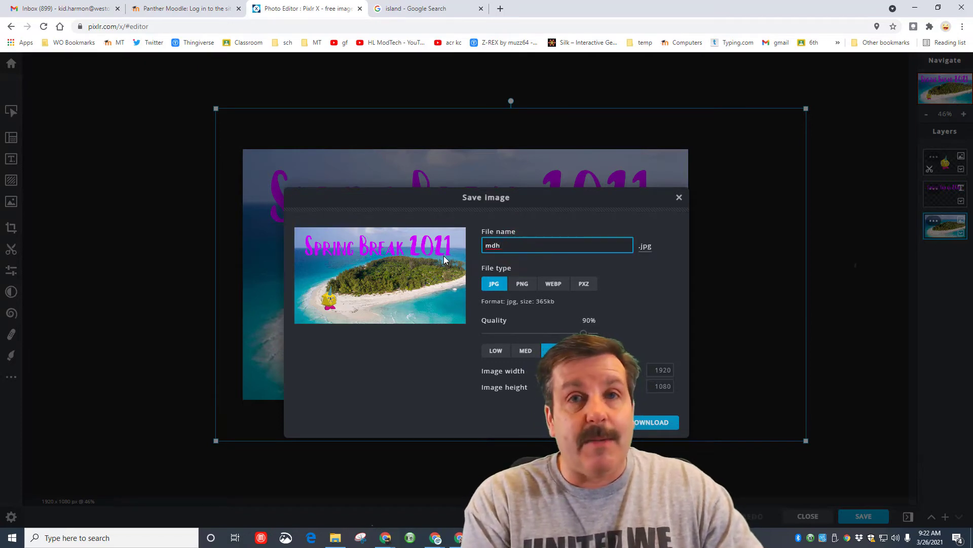
type("unicon dude")
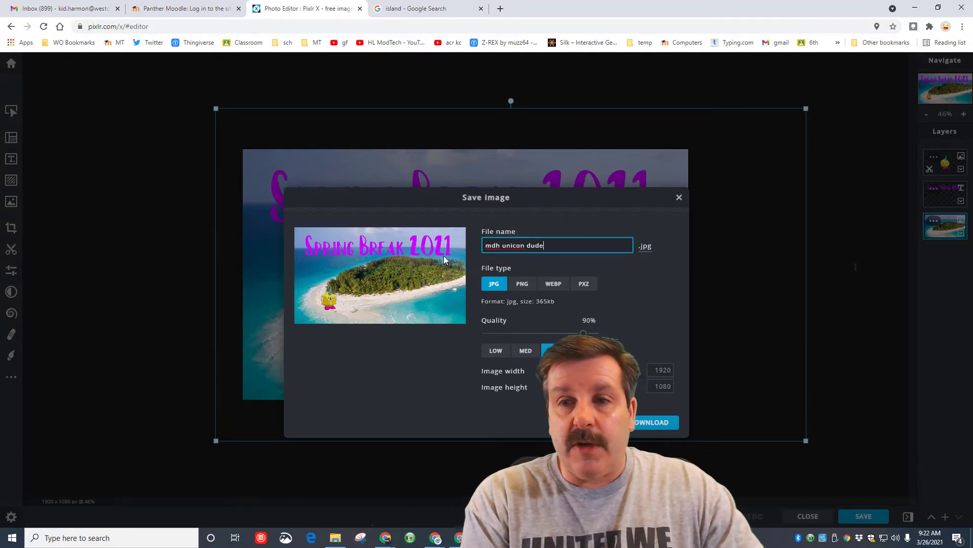
left_click(523, 283)
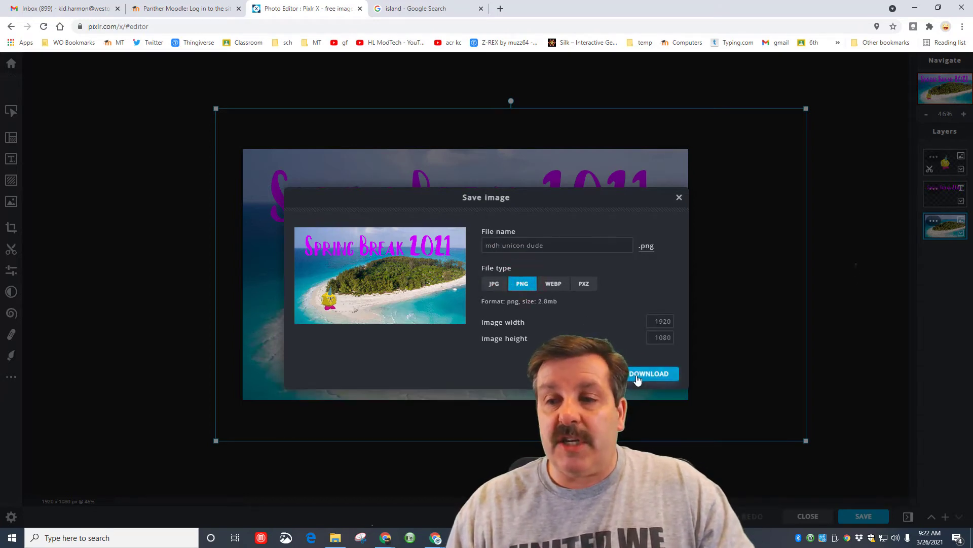
- Download the finished image and save it in the Downloads folder as a PNG
left_click(637, 375)
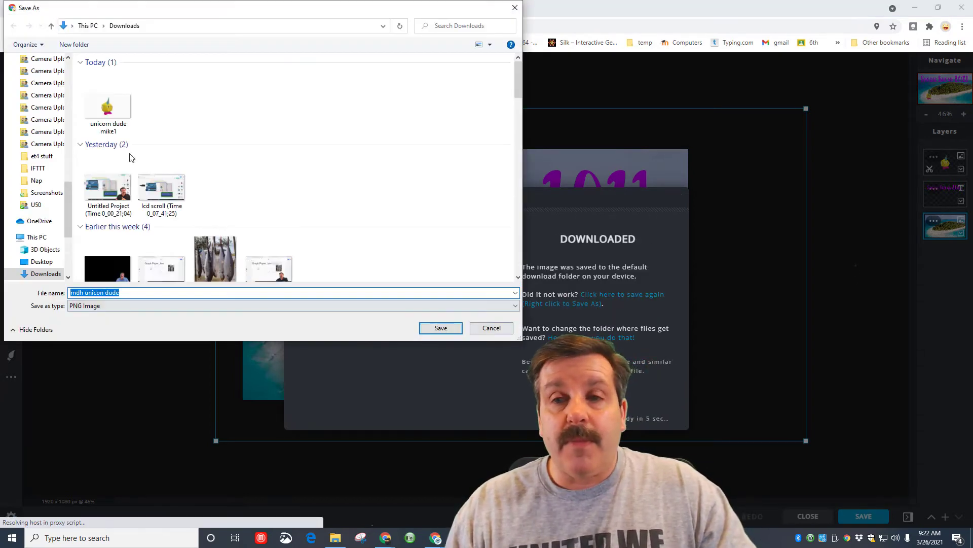
left_click_drag(68, 203, 68, 81)
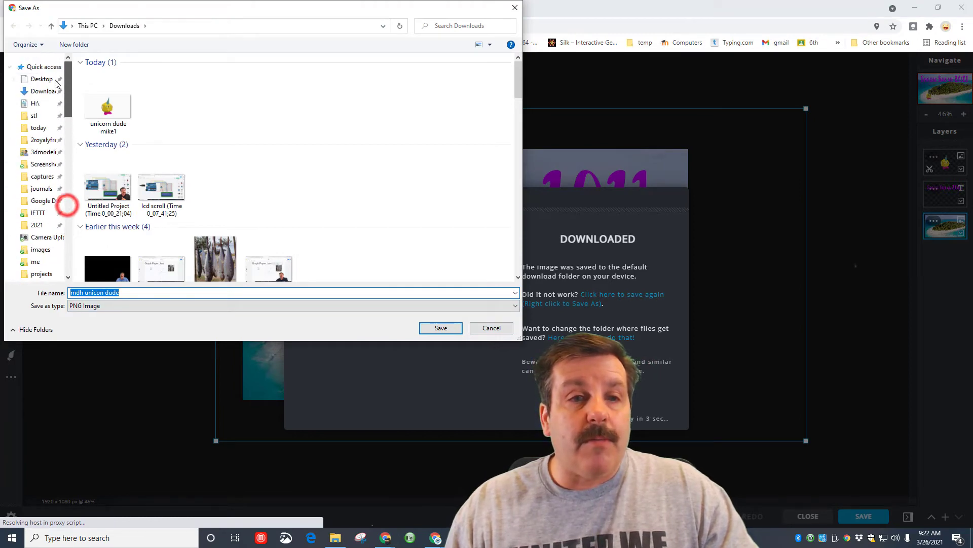
left_click(31, 94)
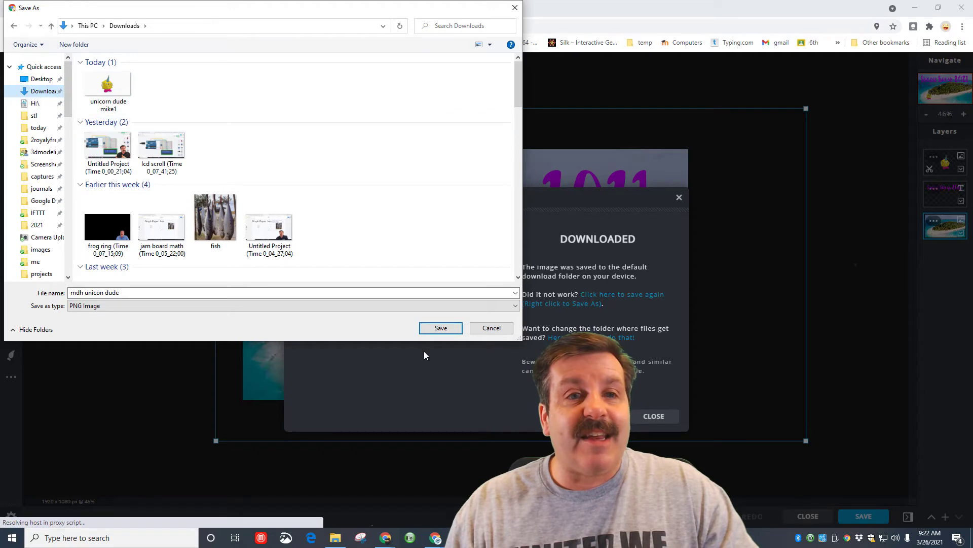
left_click(440, 328)
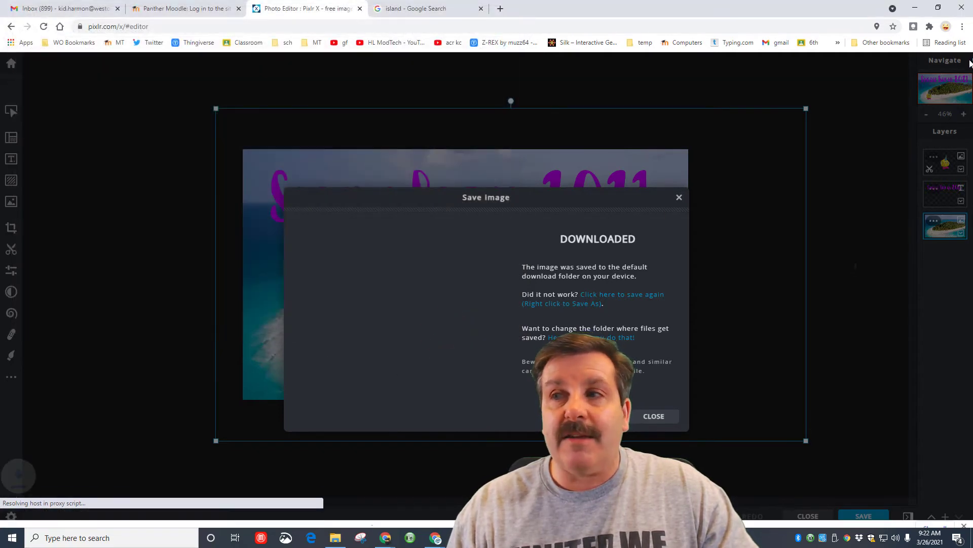
- Open the Chrome settings page and look past the On startup section for further settings
left_click(963, 28)
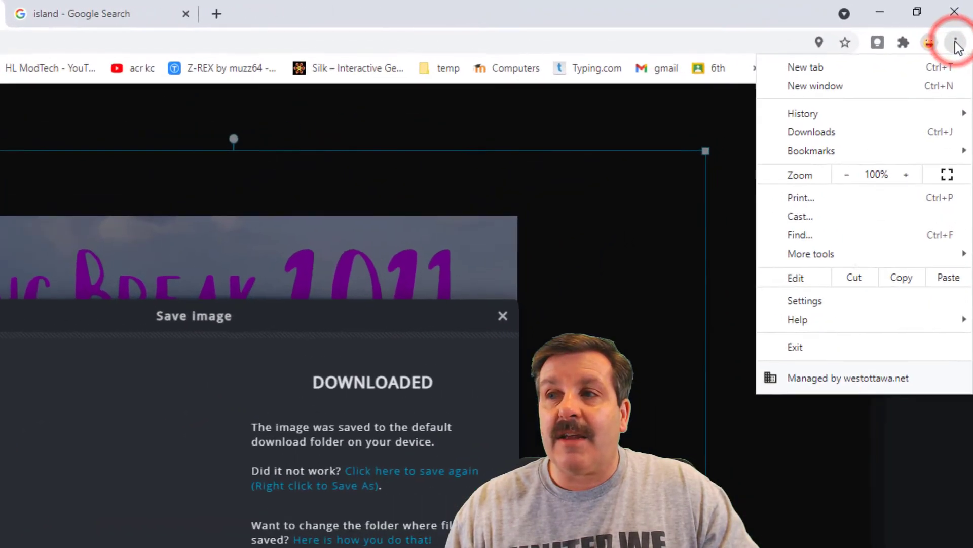
left_click(793, 314)
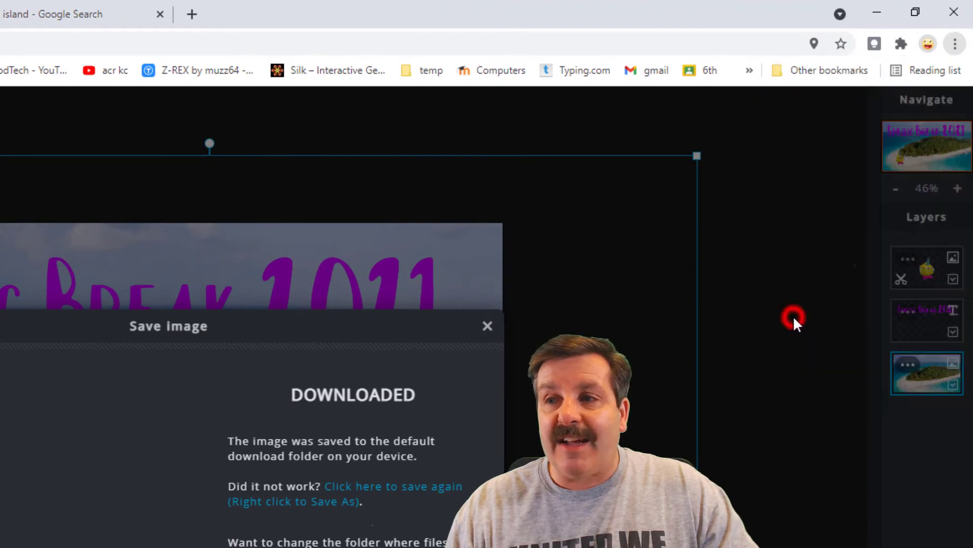
scroll(382, 183, "down", 15)
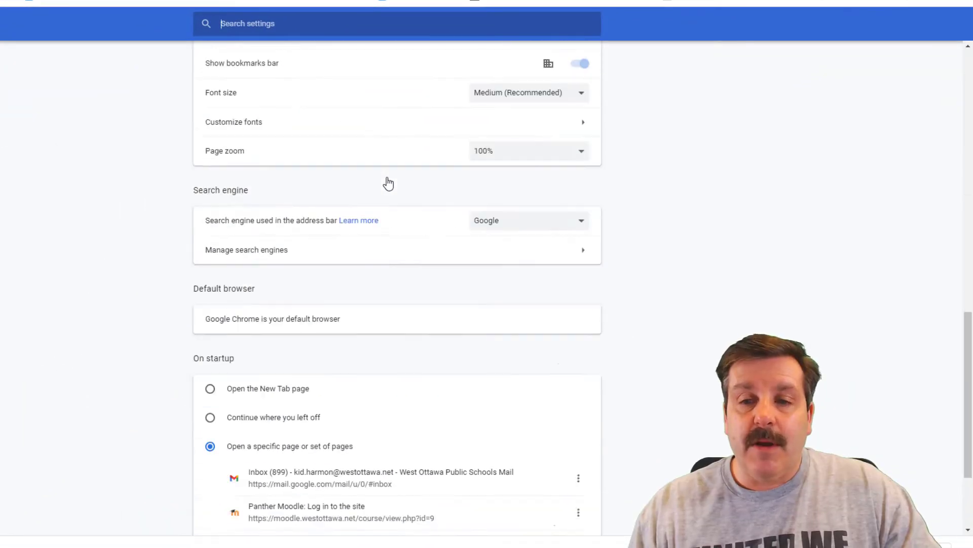
left_click(388, 487)
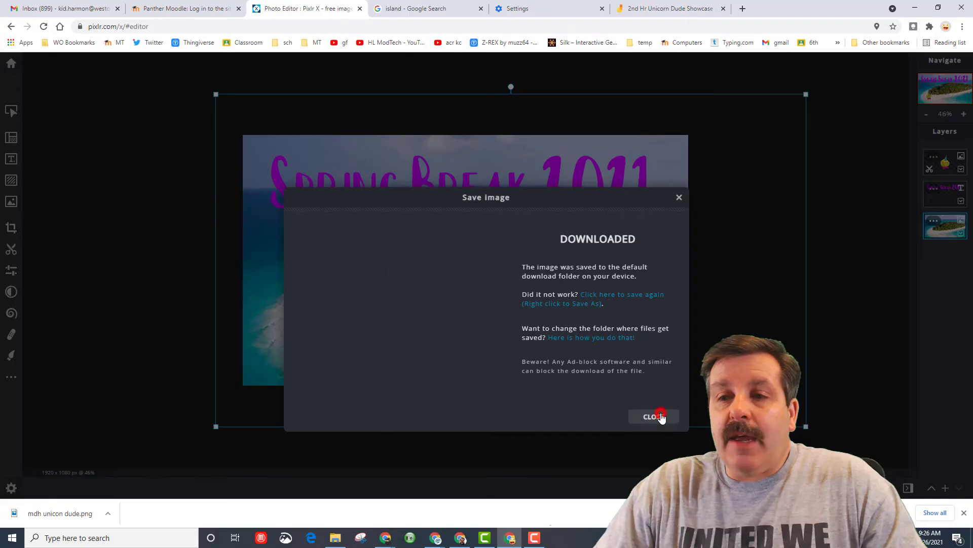
- Close Pixlr's save dialog and switch to the "2nd Hr Unicorn Dude Showcase" Jamboard to look over its frames
left_click(652, 416)
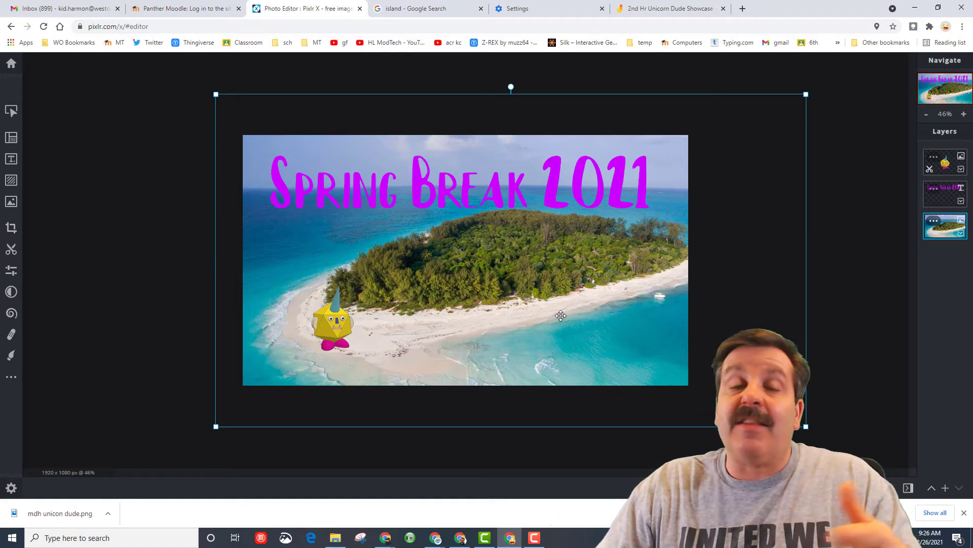
left_click(651, 8)
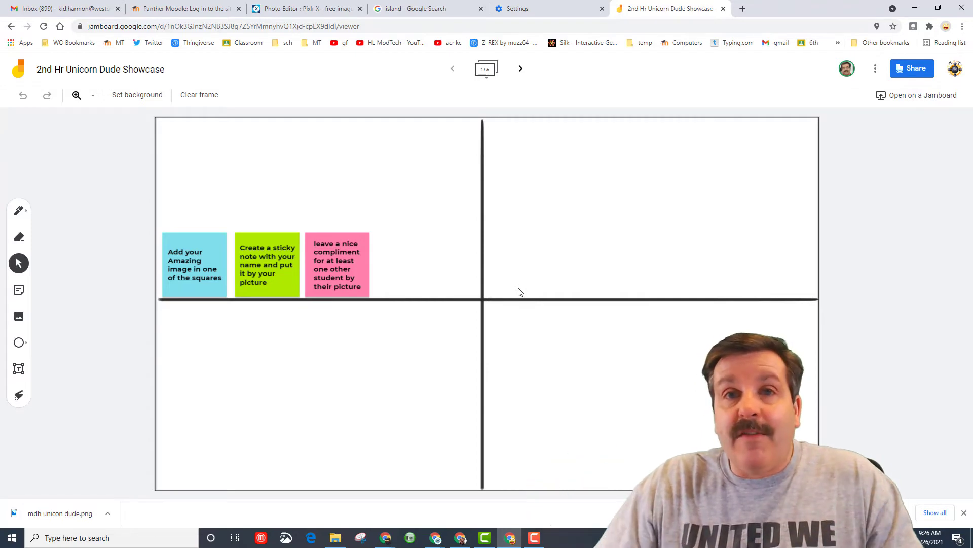
left_click(486, 79)
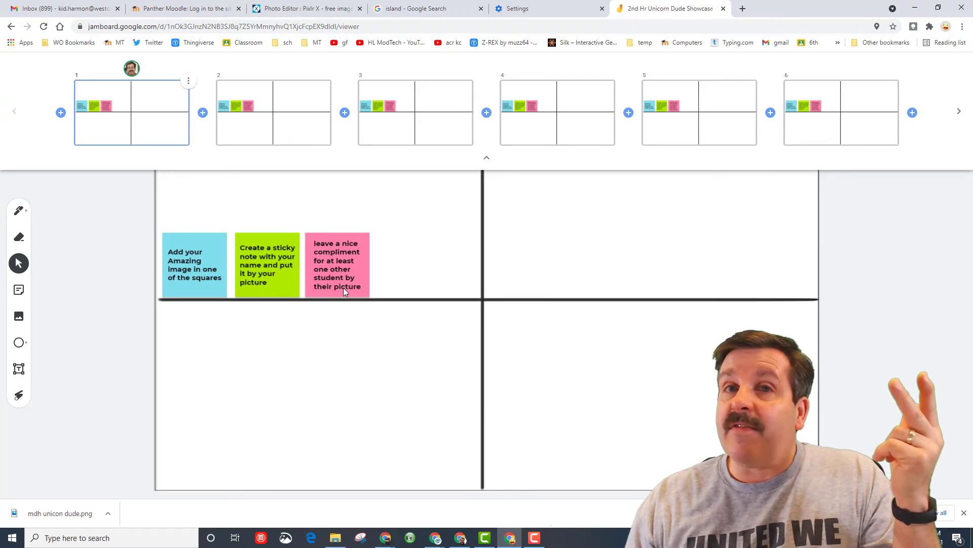
left_click(221, 280)
- Upload the "mdh unicon dude" image from the Downloads folder to the Jamboard's first frame
left_click(25, 317)
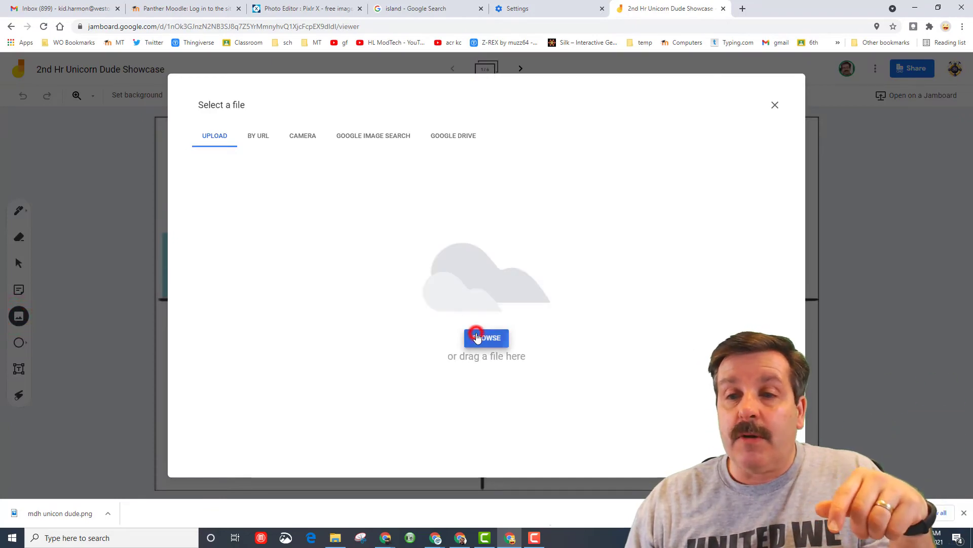
left_click(476, 337)
left_click(141, 75)
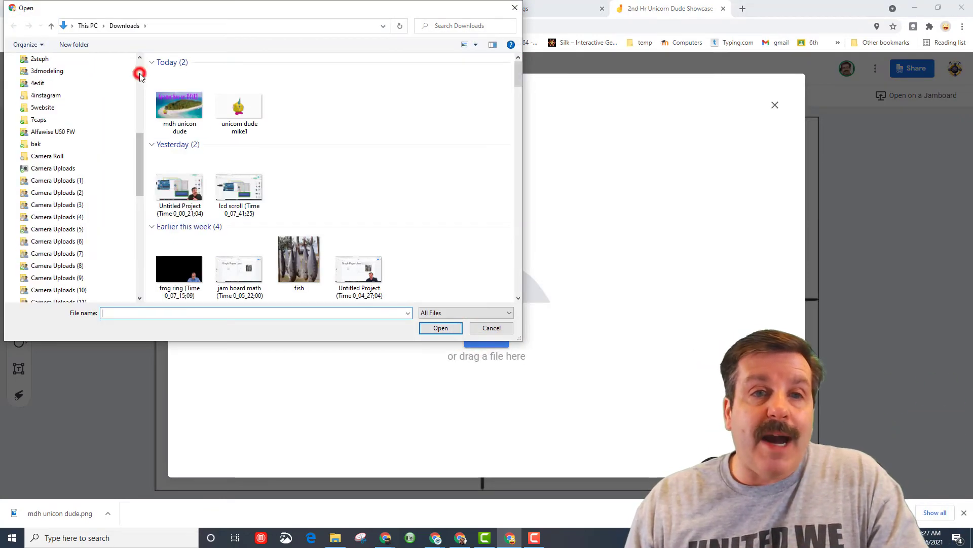
left_click(140, 74)
left_click(140, 73)
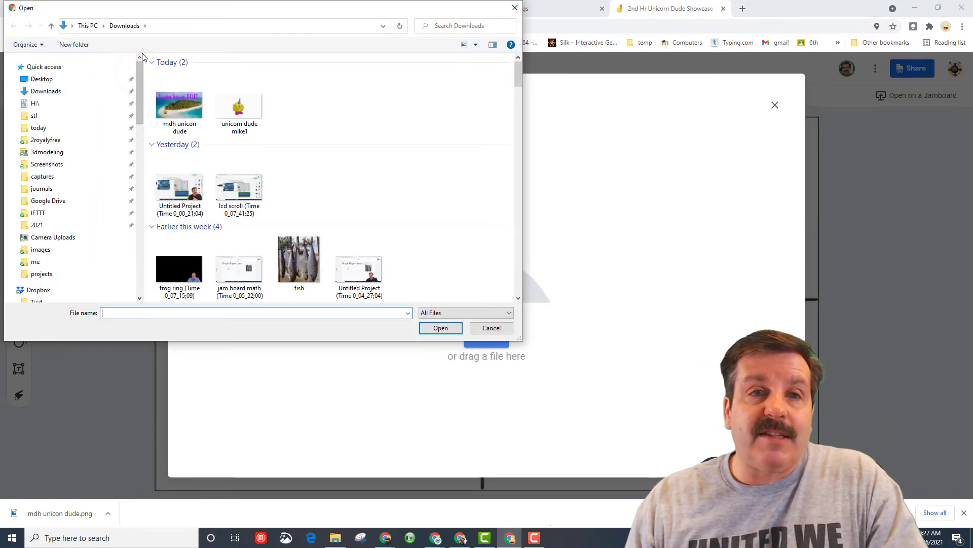
left_click(38, 94)
left_click(176, 94)
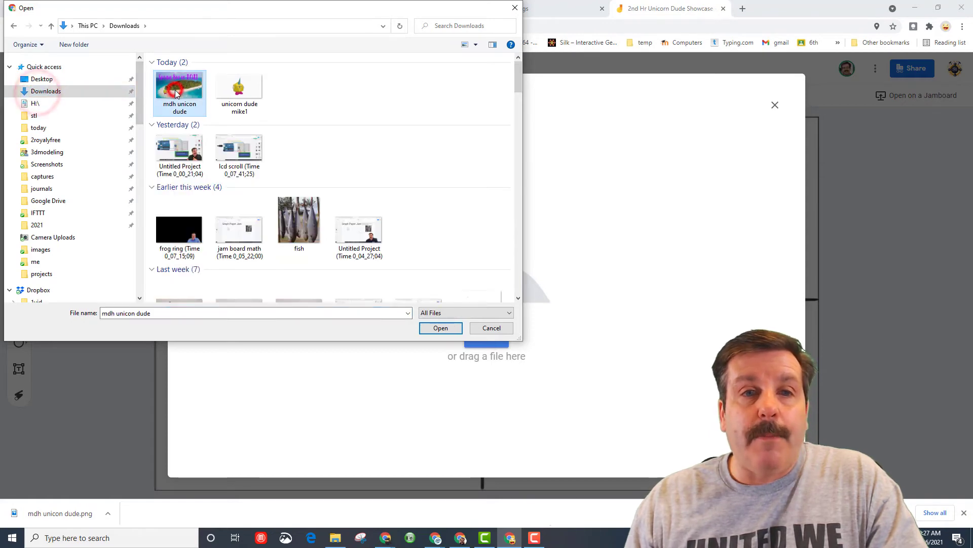
left_click(441, 329)
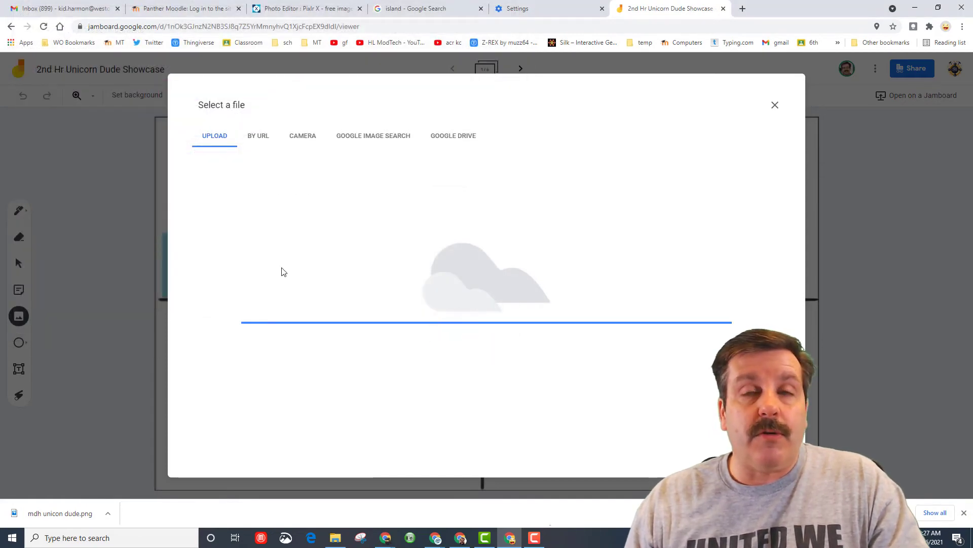